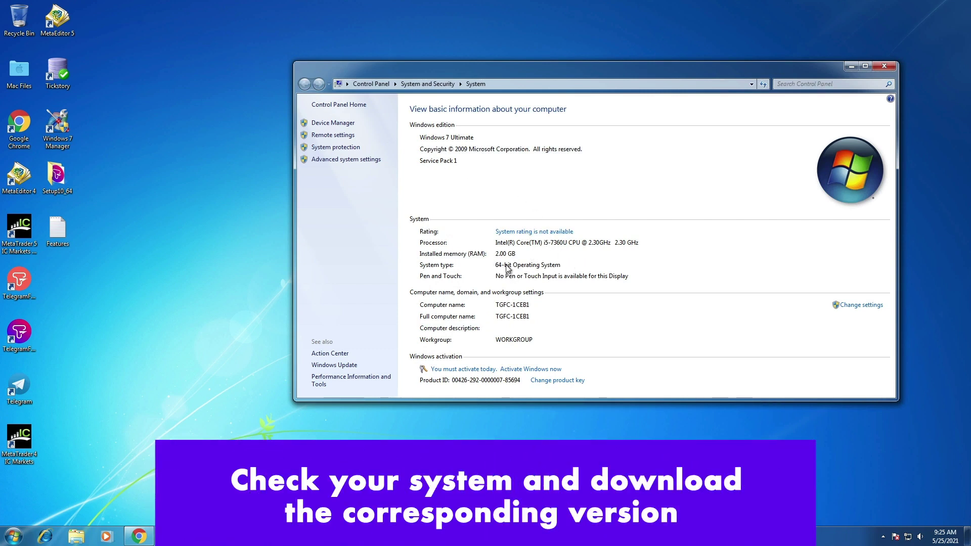
# - Close the system information window and download the Win x64 build of TelegramFxCopierV10 (TGFC10_64.zip) from the My Downloads page in Chrome
pyautogui.click(887, 69)
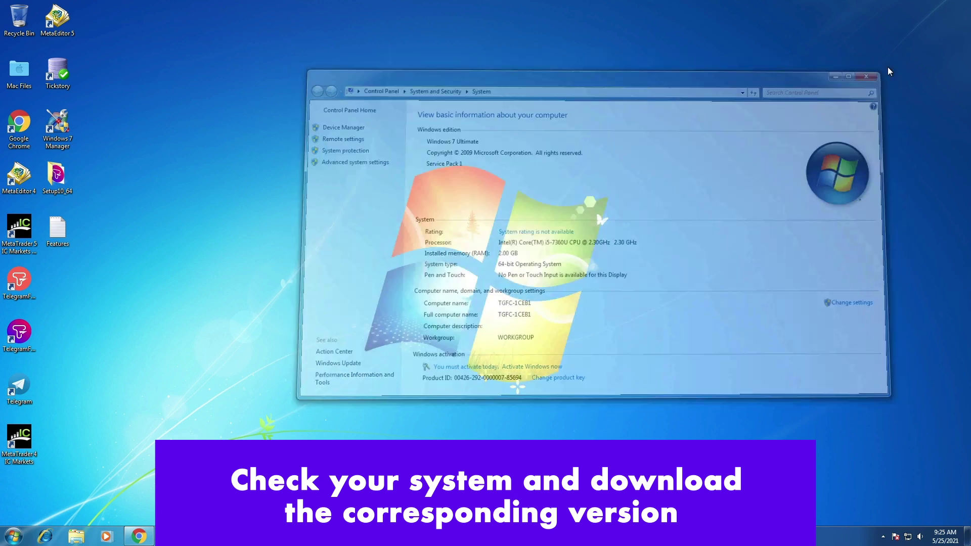
pyautogui.click(139, 536)
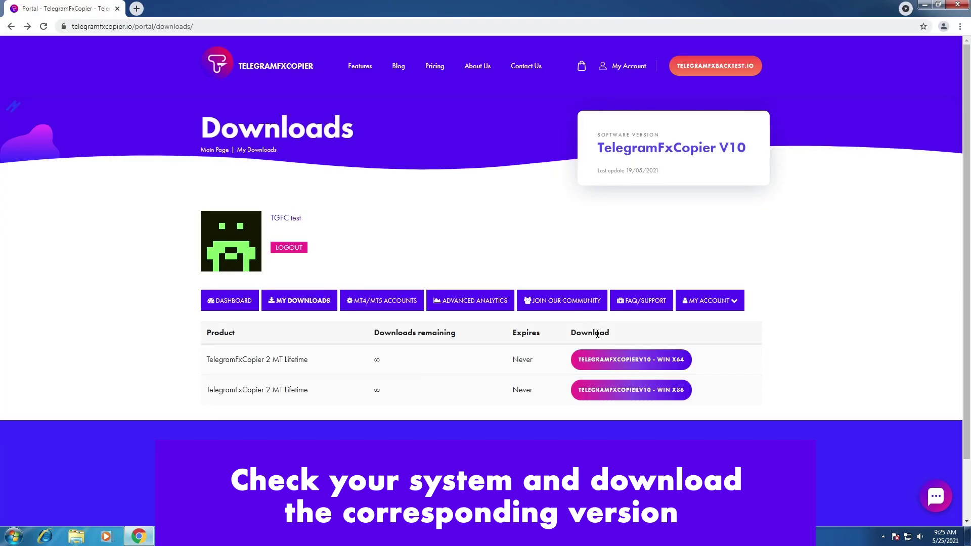
pyautogui.click(628, 359)
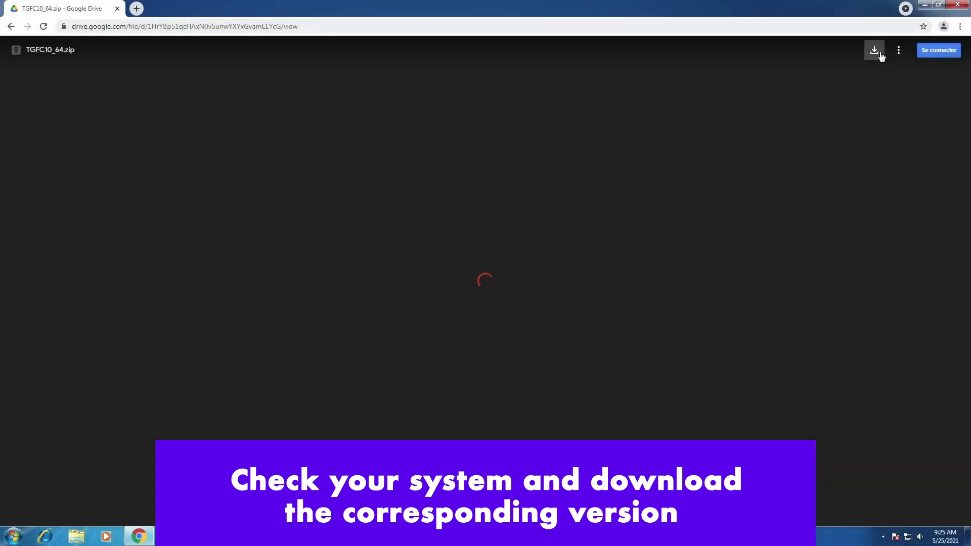
pyautogui.click(879, 56)
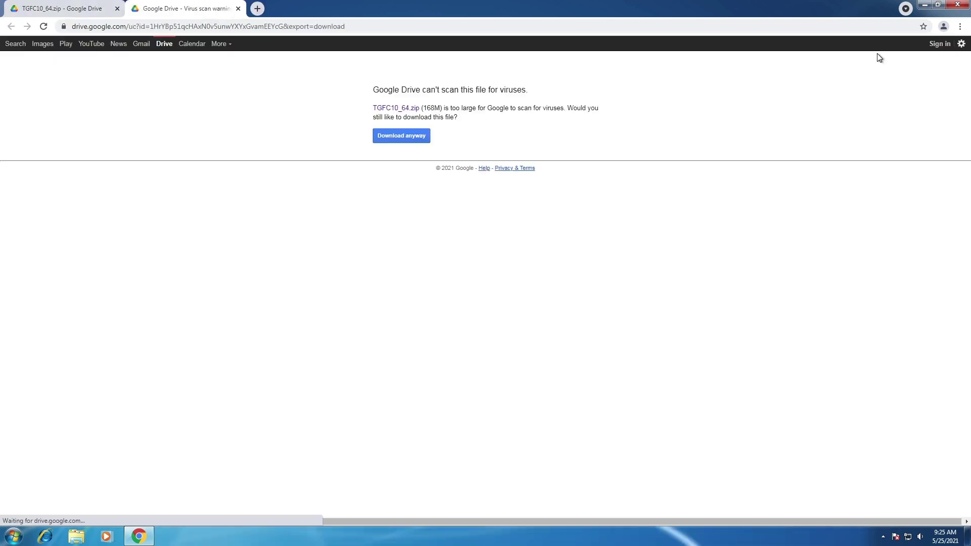
pyautogui.click(421, 135)
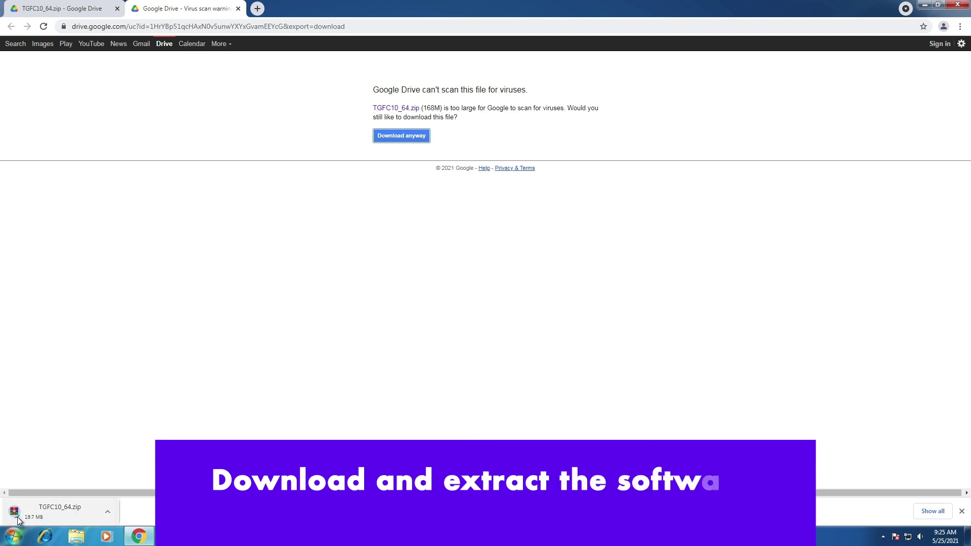
# - Open the downloaded TGFC10_64.zip and extract the Setup10_64 folder to the desktop, merging the folder and replacing the existing TGFC10_64.exe
pyautogui.click(107, 512)
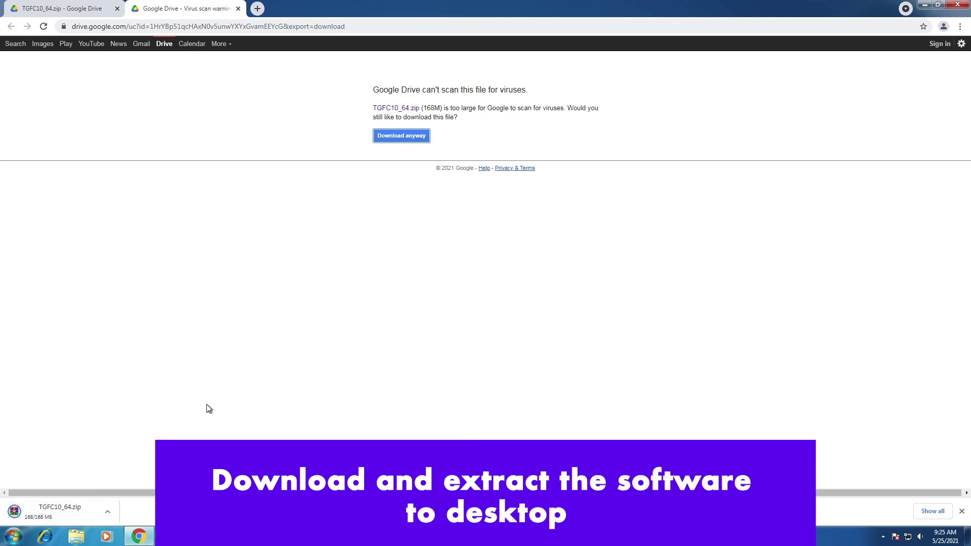
pyautogui.click(108, 511)
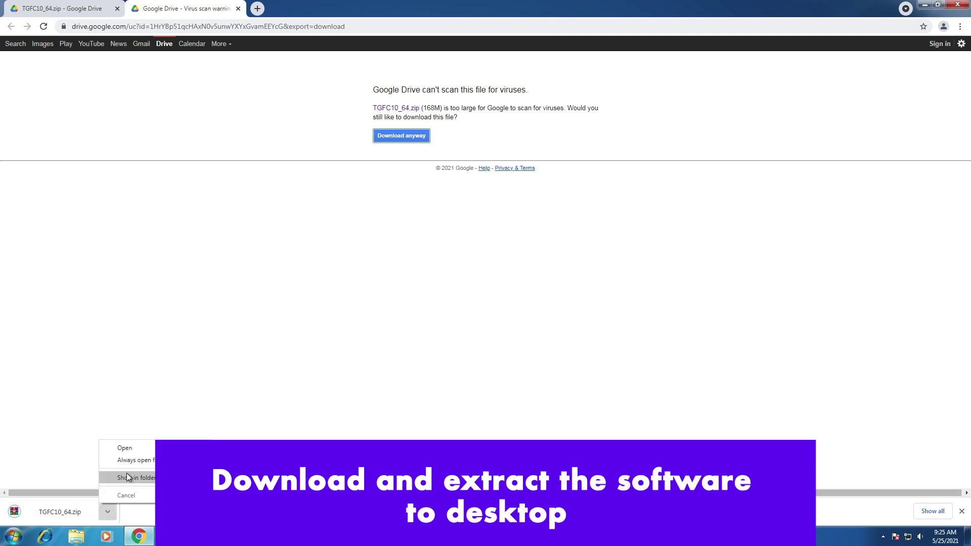
pyautogui.click(130, 448)
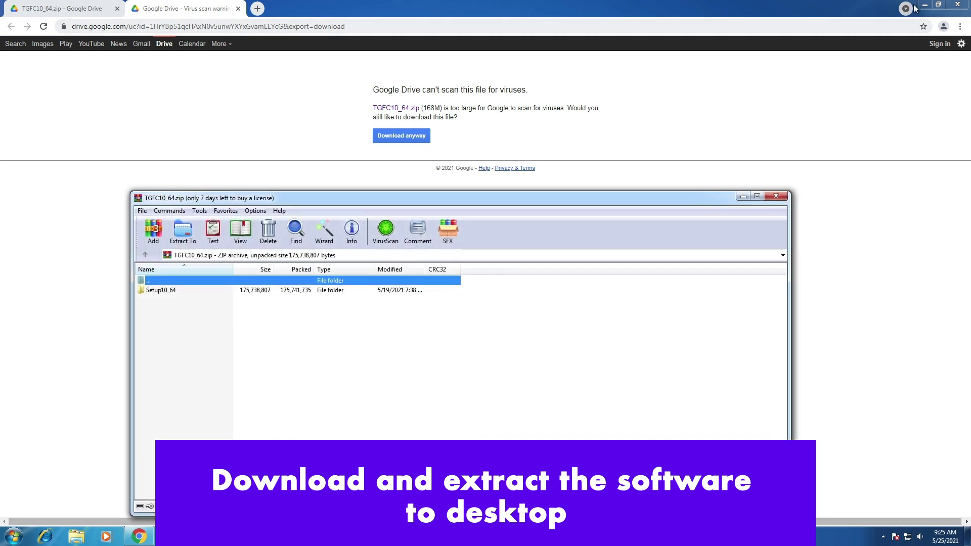
pyautogui.click(924, 4)
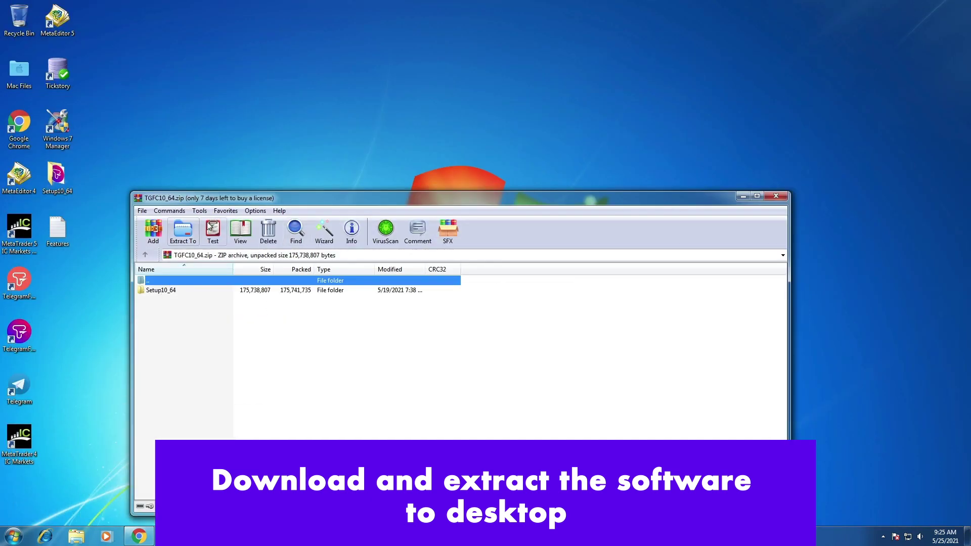
pyautogui.moveTo(223, 199); pyautogui.dragTo(323, 125)
pyautogui.moveTo(259, 216); pyautogui.dragTo(120, 199)
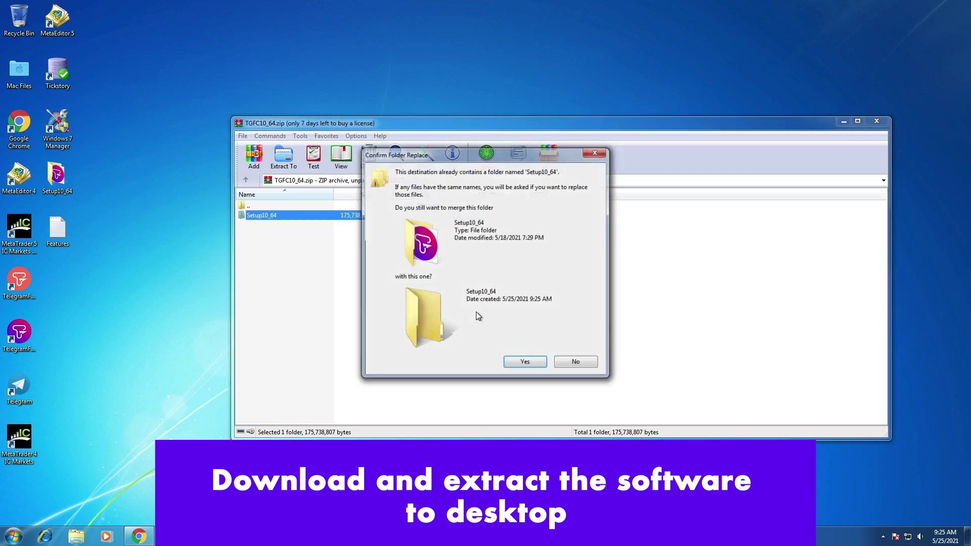
pyautogui.click(524, 362)
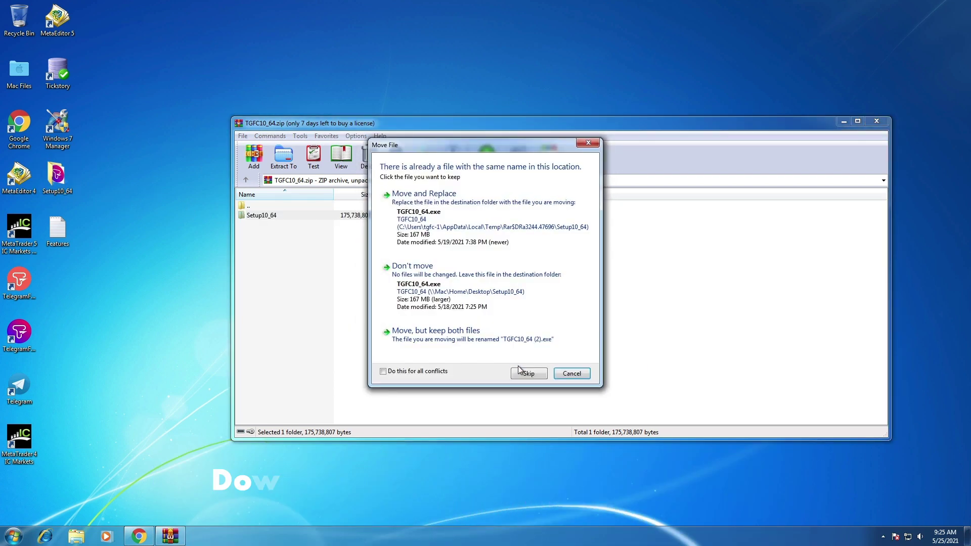
pyautogui.click(436, 208)
pyautogui.moveTo(134, 177); pyautogui.dragTo(63, 179)
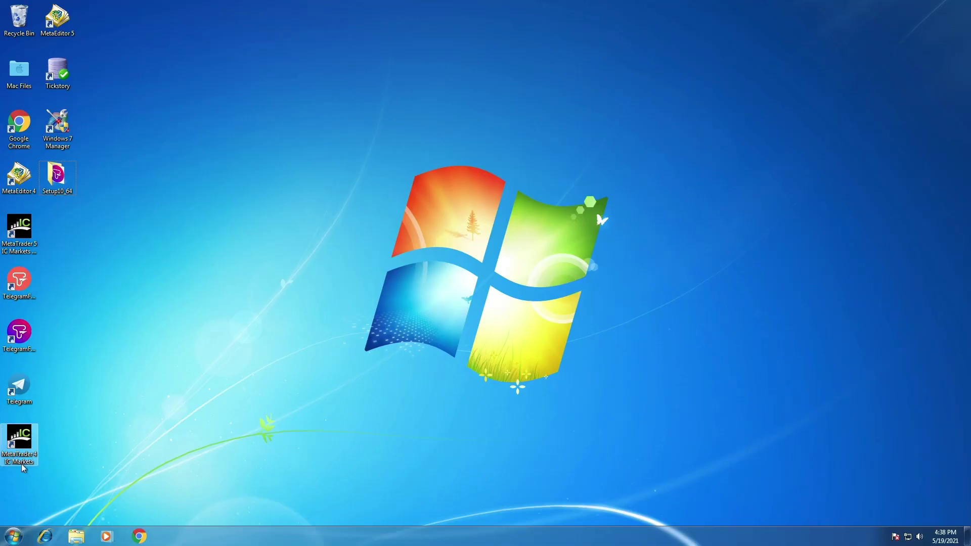
# - Uninstall TelegramFxCopier_V7 version 7.1 through Programs and Features in Control Panel, and close the window
pyautogui.click(11, 537)
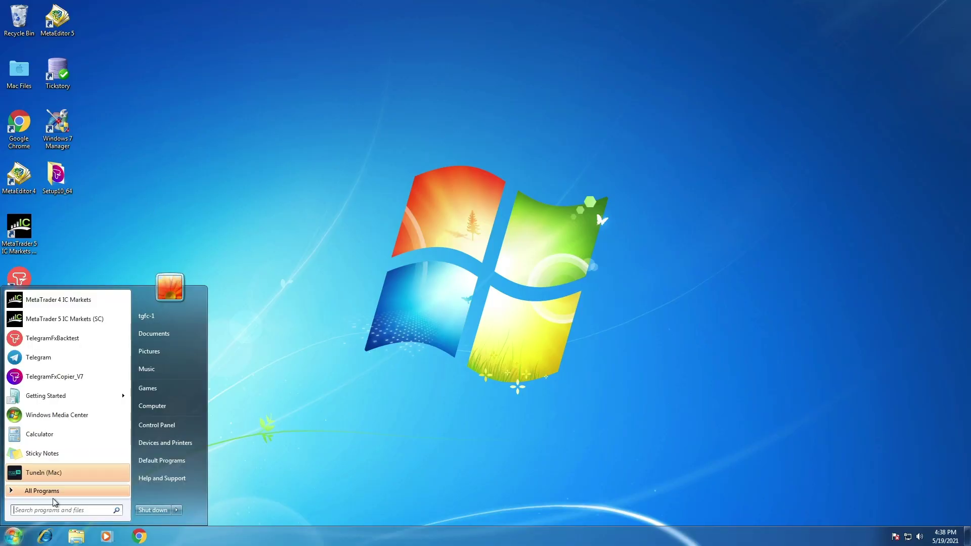
pyautogui.click(165, 425)
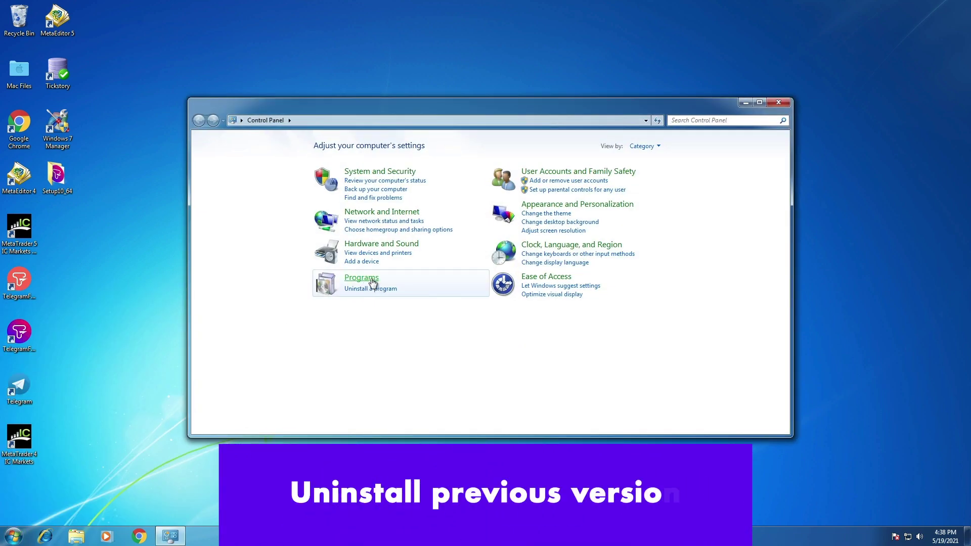
pyautogui.click(351, 289)
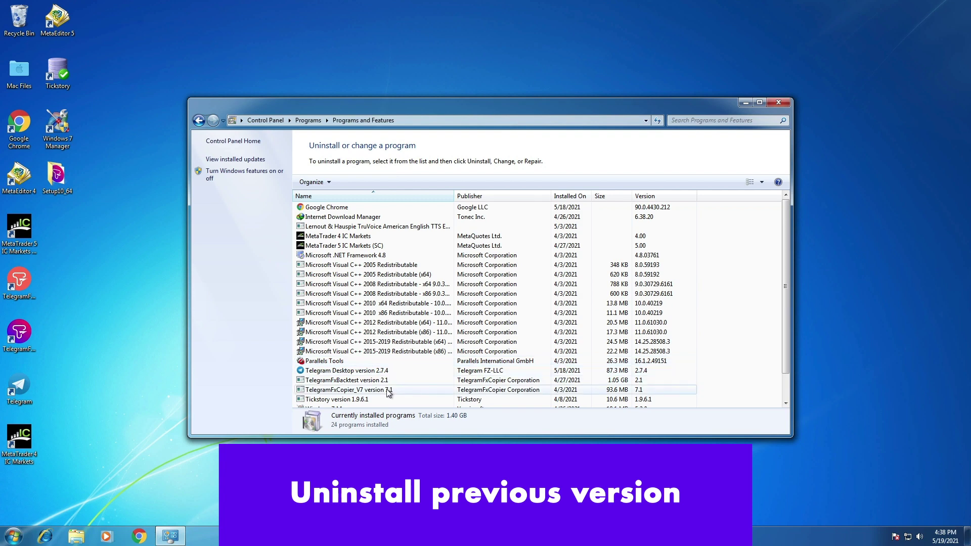
pyautogui.click(368, 390)
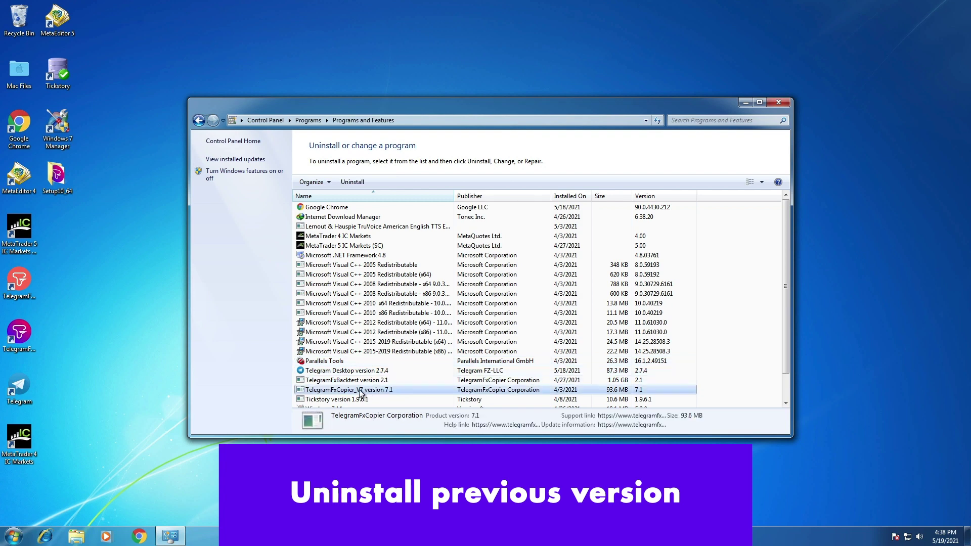
pyautogui.rightClick(357, 393)
pyautogui.click(384, 399)
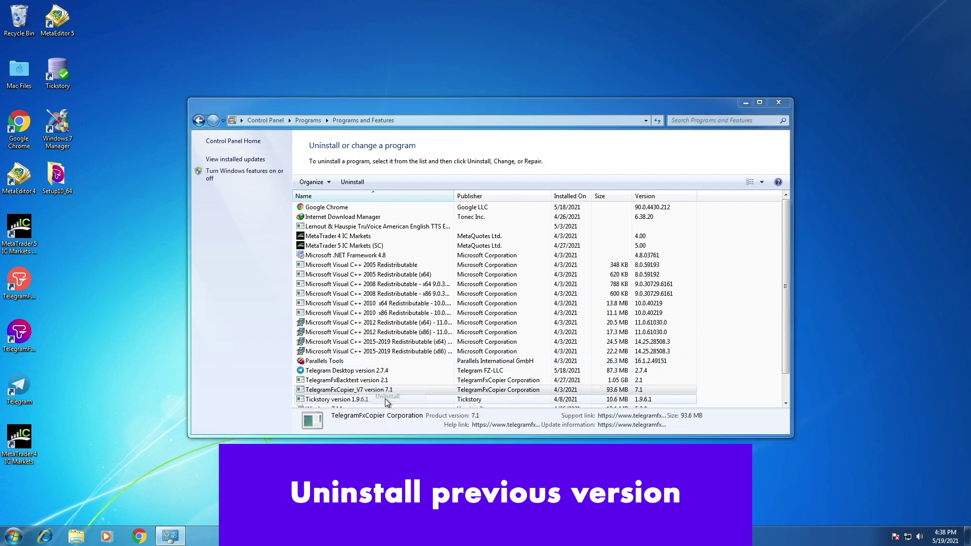
pyautogui.click(532, 301)
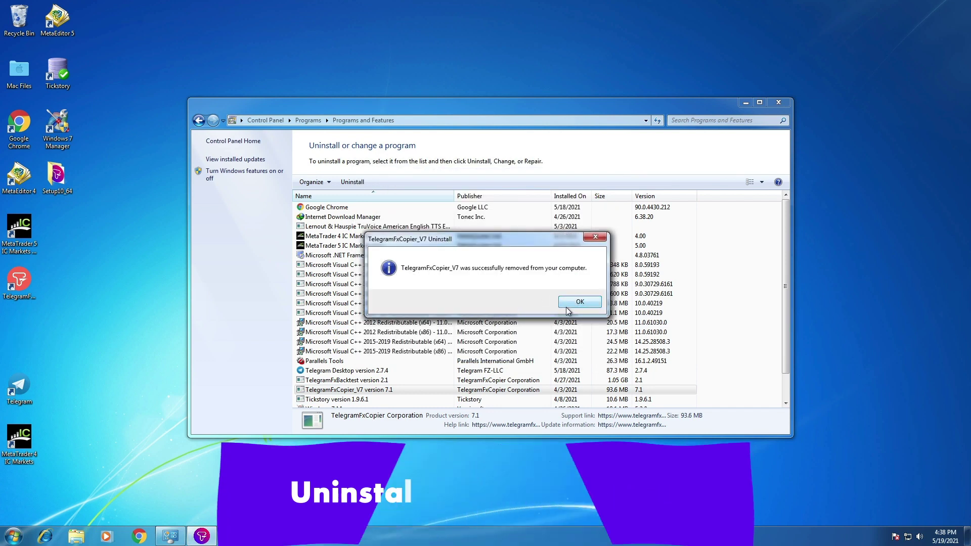
pyautogui.click(566, 305)
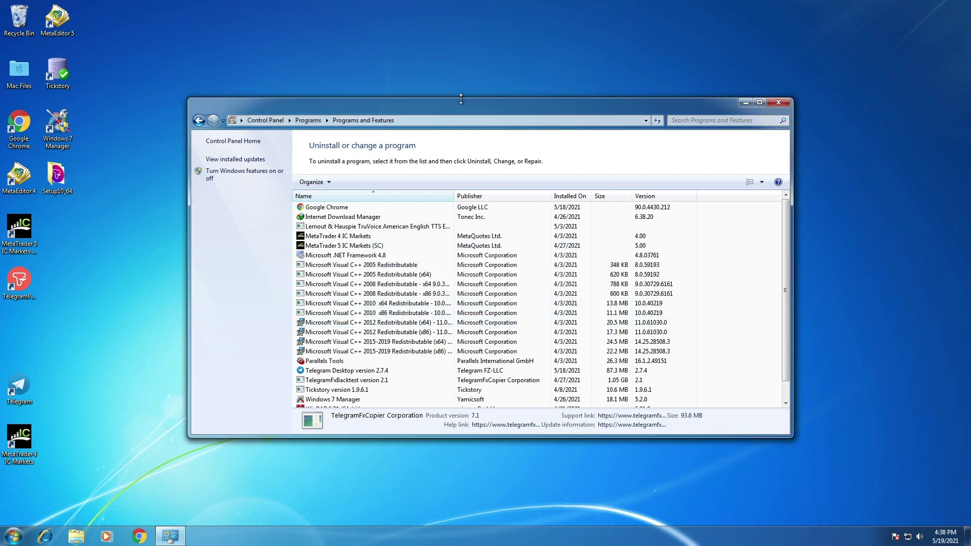
pyautogui.moveTo(460, 99); pyautogui.dragTo(566, 62)
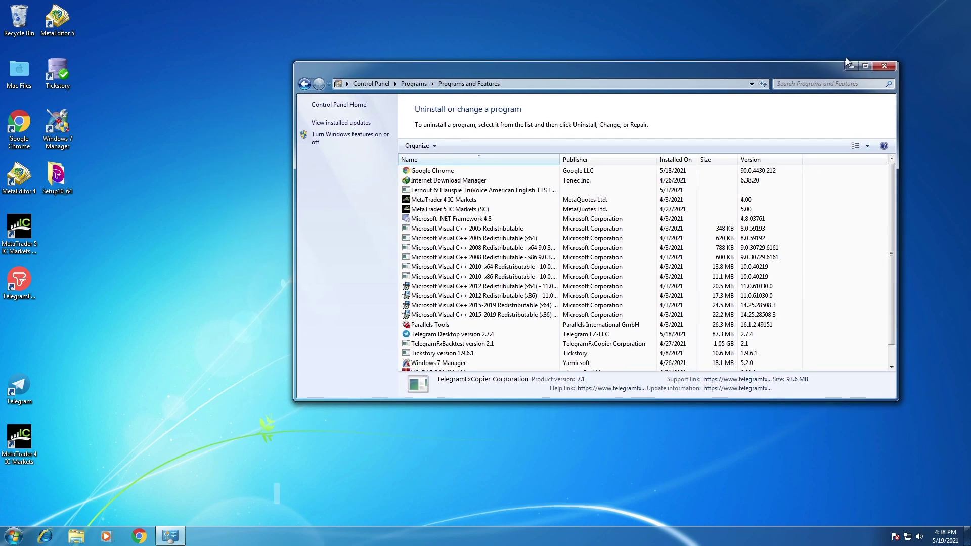
pyautogui.click(882, 68)
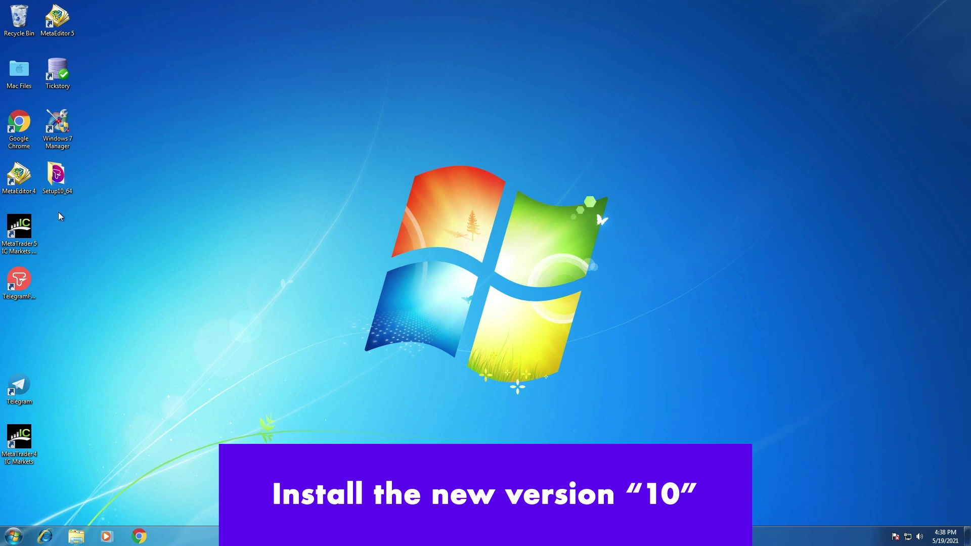
# - Launch the TGFC10_64 installer from the Setup10_64 desktop folder with administrator permission and English as the setup language
pyautogui.doubleClick(62, 178)
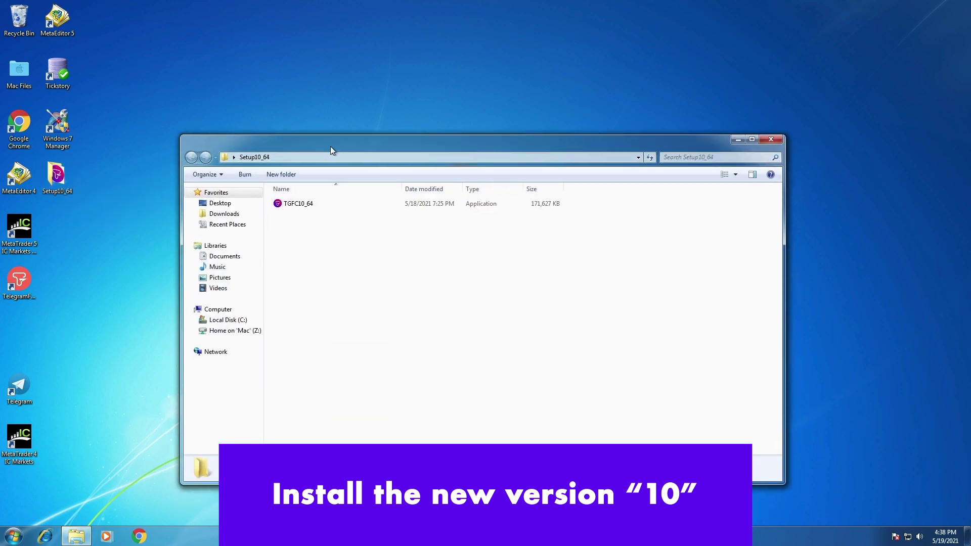
pyautogui.doubleClick(298, 202)
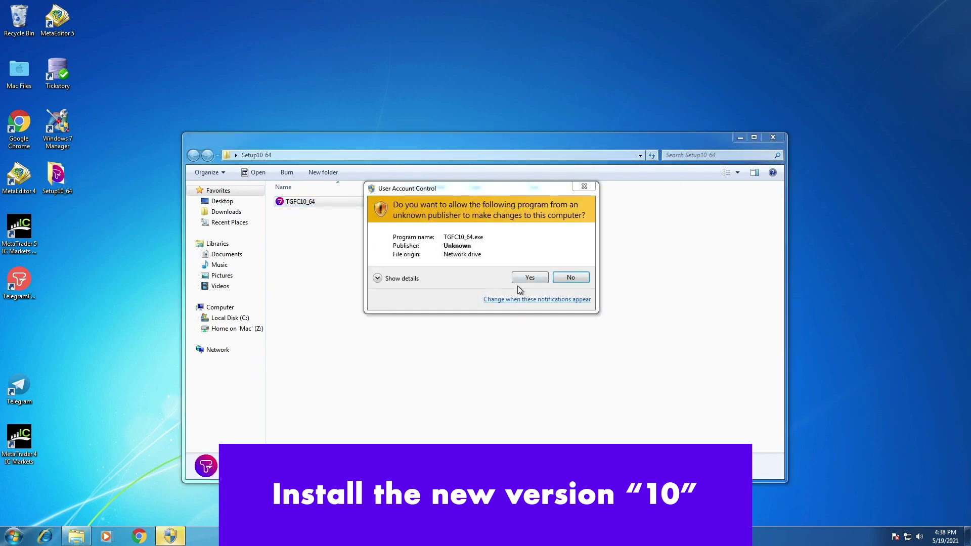
pyautogui.click(523, 279)
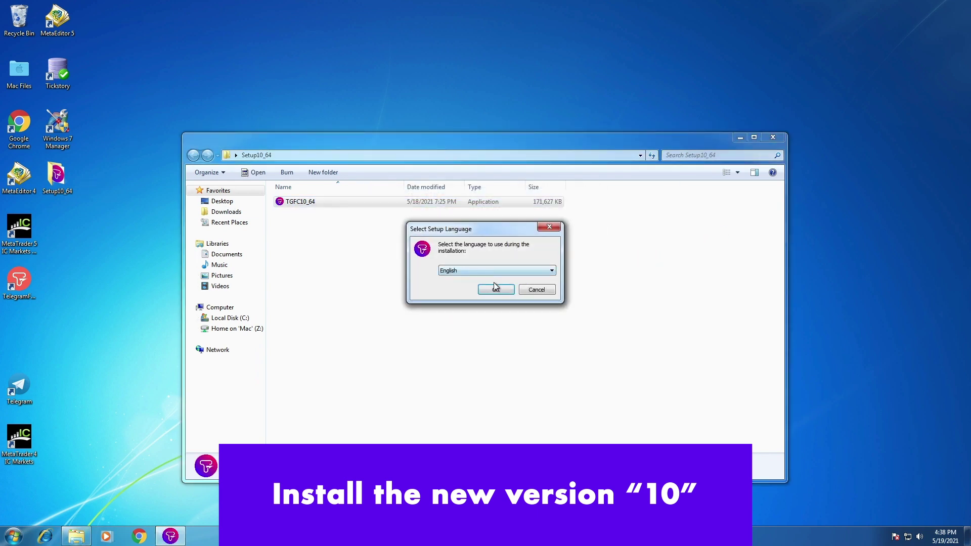
pyautogui.click(494, 286)
# - Install TelegramFxCopier_V10 with a desktop shortcut and let the required runtime packages setup complete
pyautogui.click(432, 251)
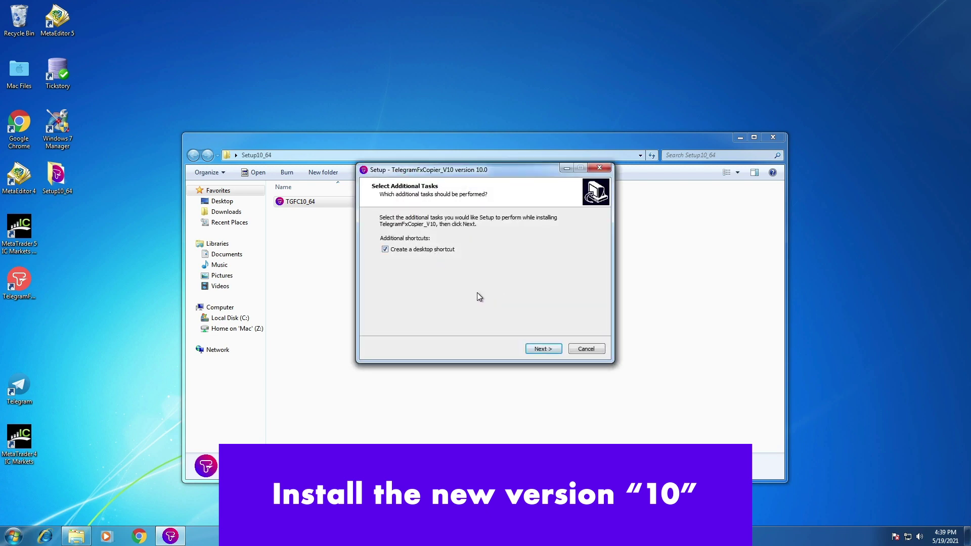
pyautogui.click(542, 348)
pyautogui.click(542, 348)
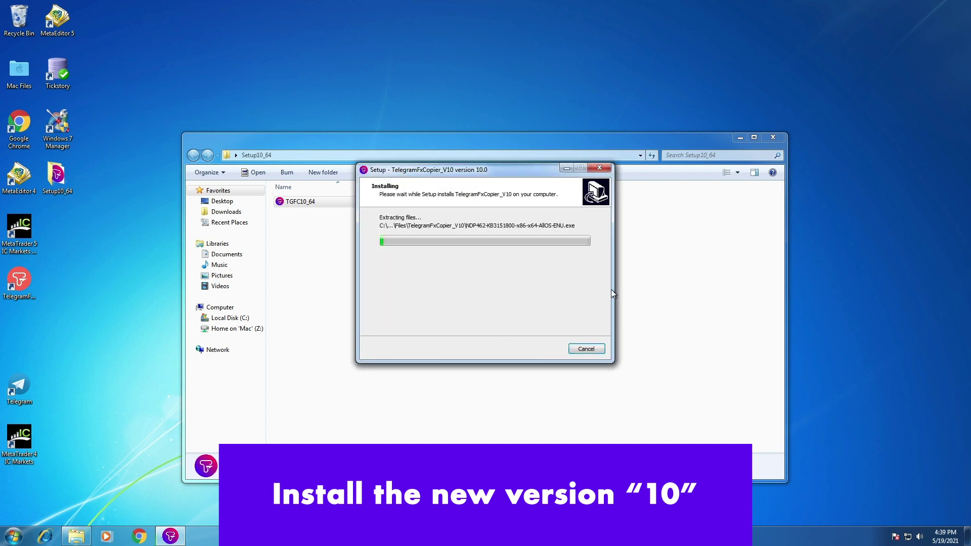
pyautogui.click(775, 137)
pyautogui.moveTo(497, 171); pyautogui.dragTo(417, 95)
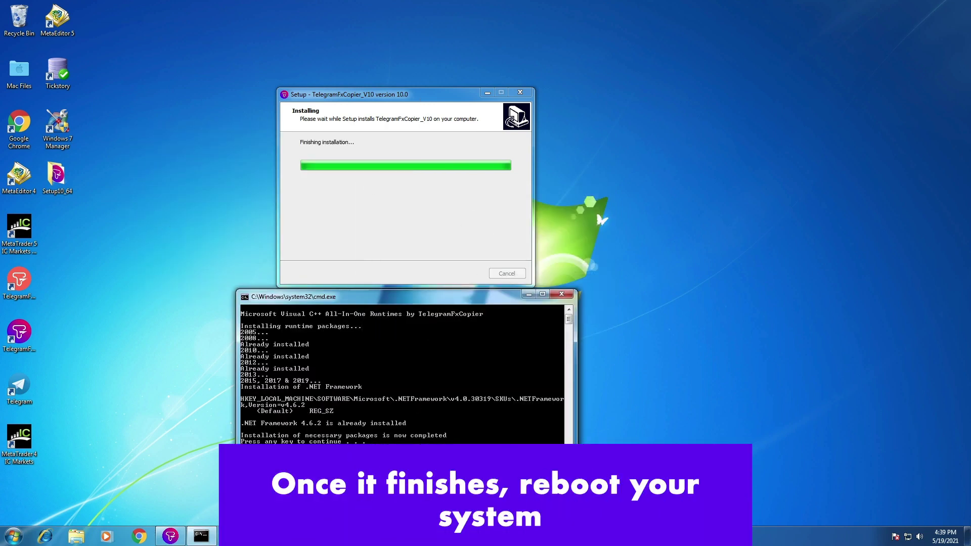
pyautogui.press('Return')
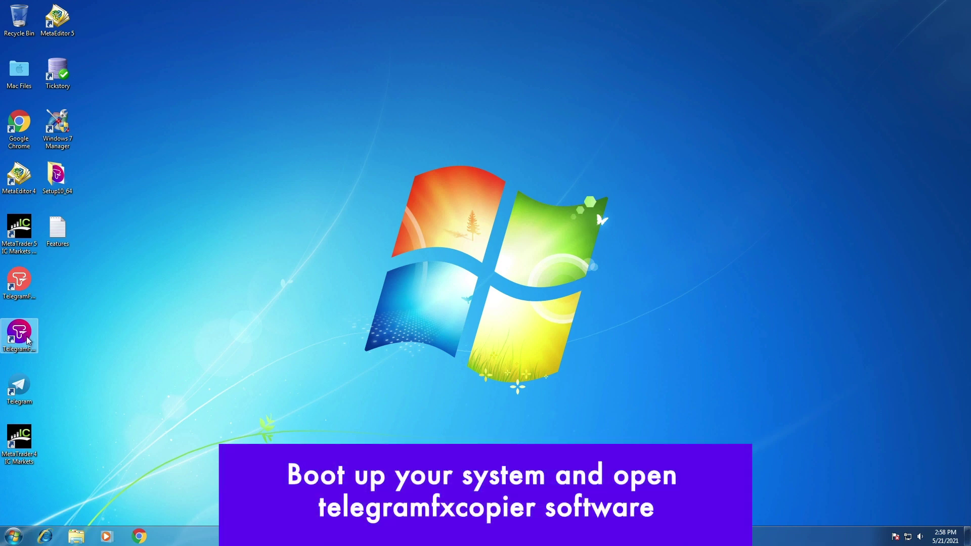
# - Open TelegramFxCopier v10 from the desktop and fill in the account's phone number in international format
pyautogui.doubleClick(26, 335)
pyautogui.click(168, 158)
pyautogui.moveTo(151, 158); pyautogui.dragTo(103, 159)
pyautogui.click(145, 162)
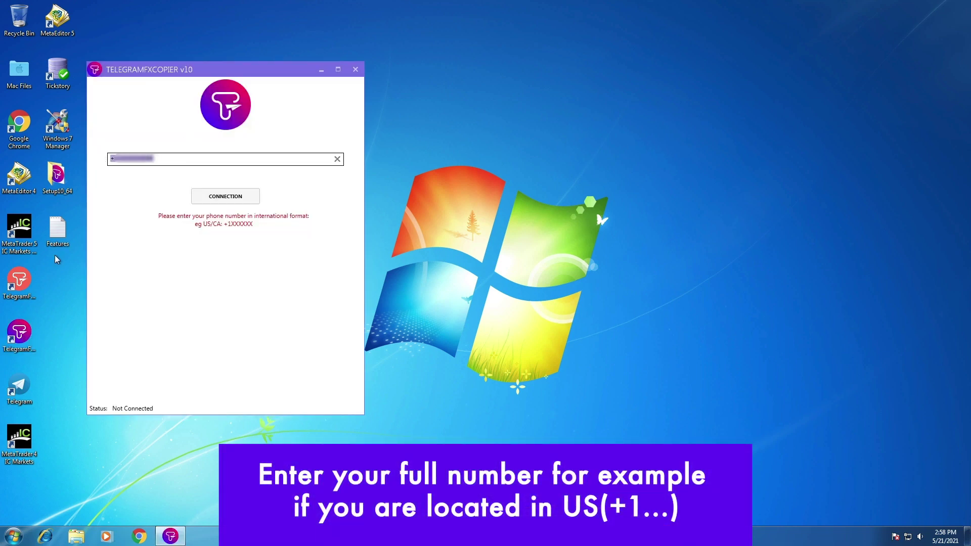
# - Open the Telegram desktop app beside TelegramFxCopier and start the connection to request an authorization code
pyautogui.doubleClick(19, 385)
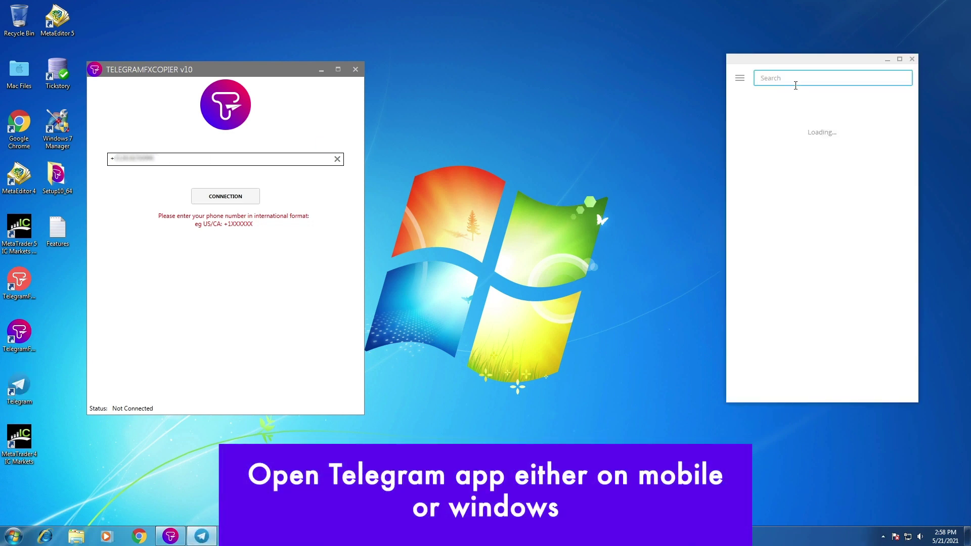
pyautogui.moveTo(785, 66); pyautogui.dragTo(670, 76)
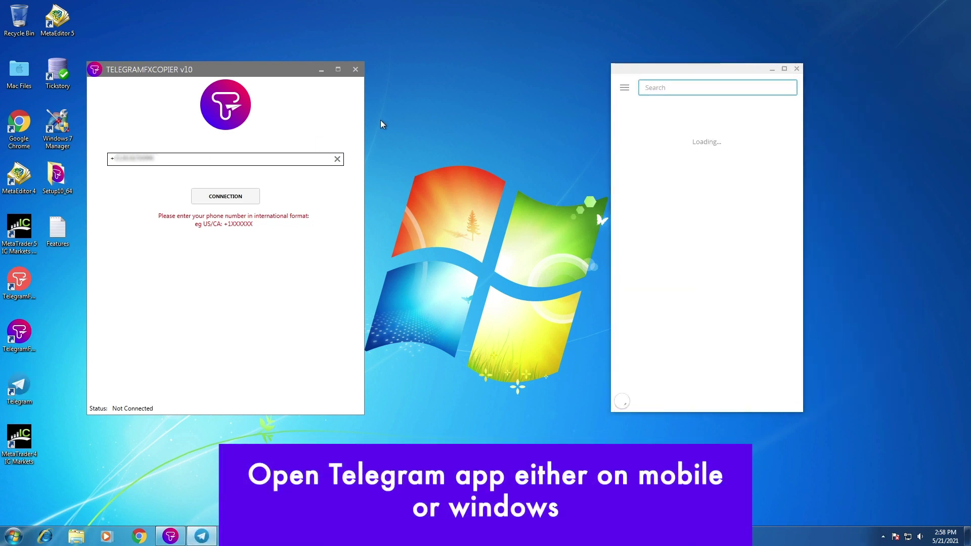
pyautogui.click(241, 195)
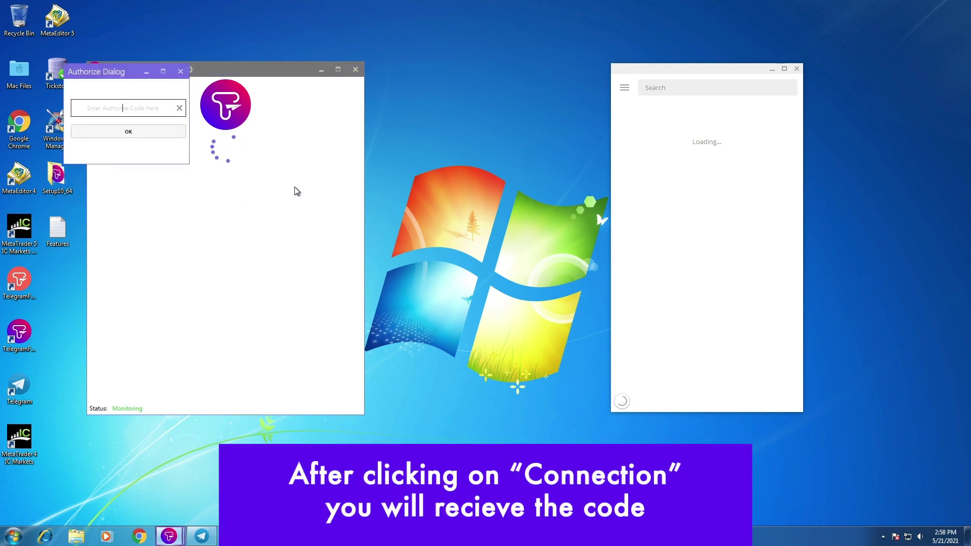
# - Open the Telegram service notifications chat and copy the login code from its message
pyautogui.moveTo(684, 69); pyautogui.dragTo(699, 65)
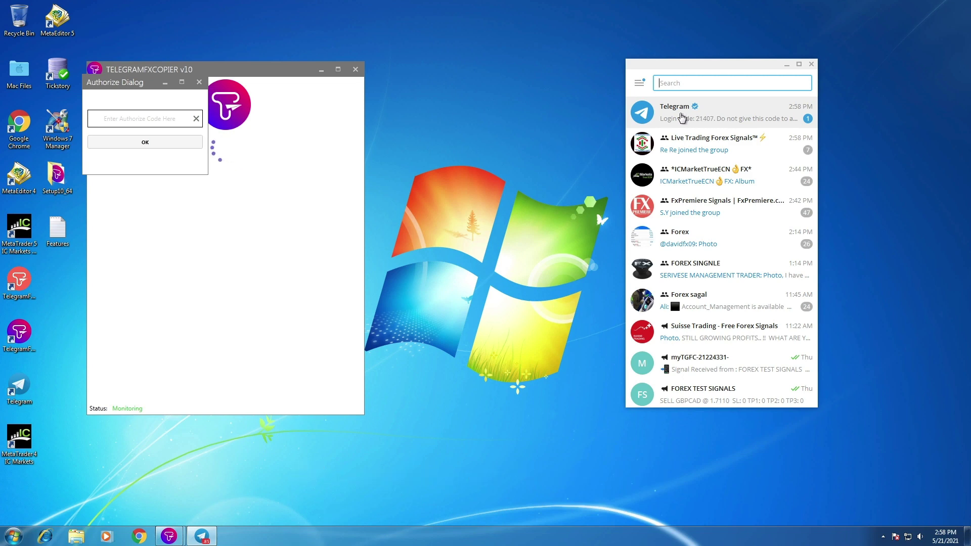
pyautogui.click(677, 114)
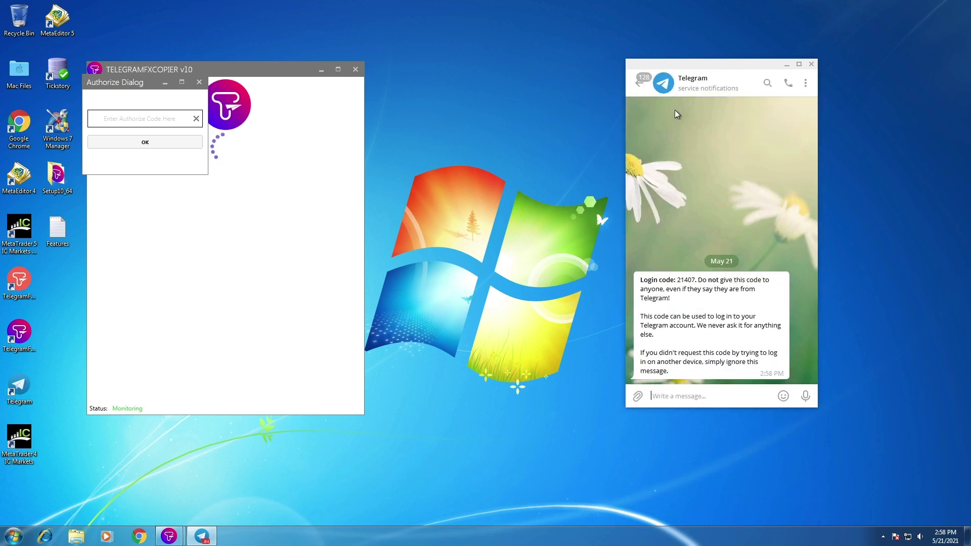
pyautogui.rightClick(687, 280)
pyautogui.click(710, 289)
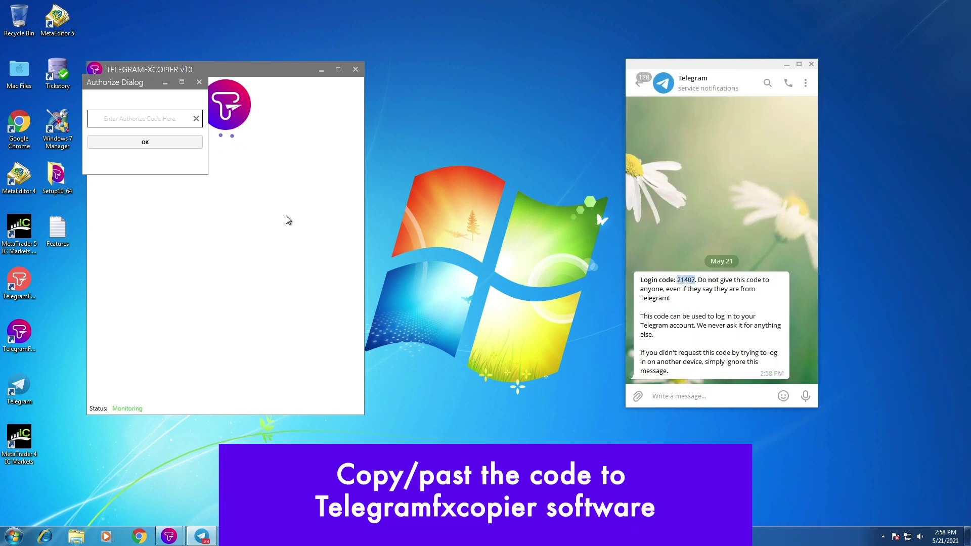
# - Paste the copied Telegram login code into the Authorize Dialog and confirm it
pyautogui.rightClick(145, 122)
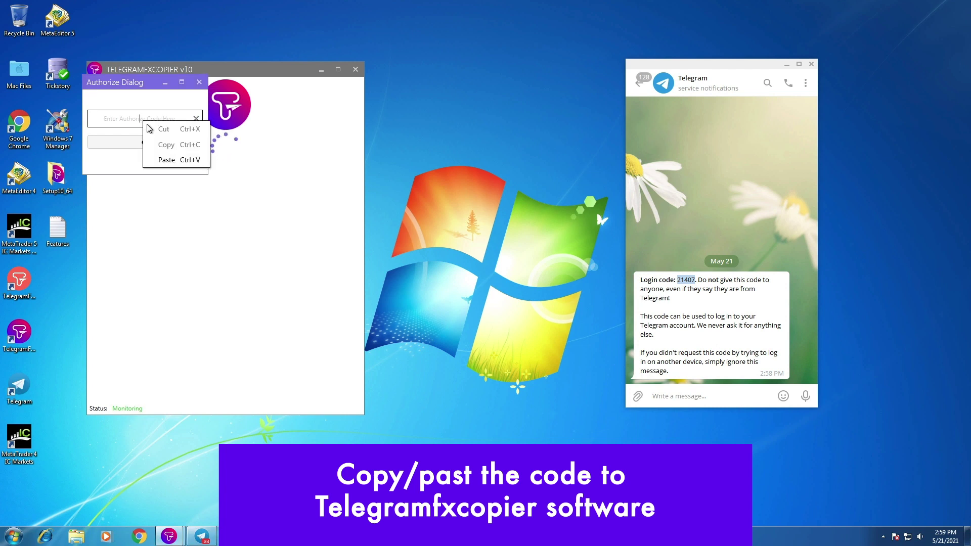
pyautogui.click(165, 160)
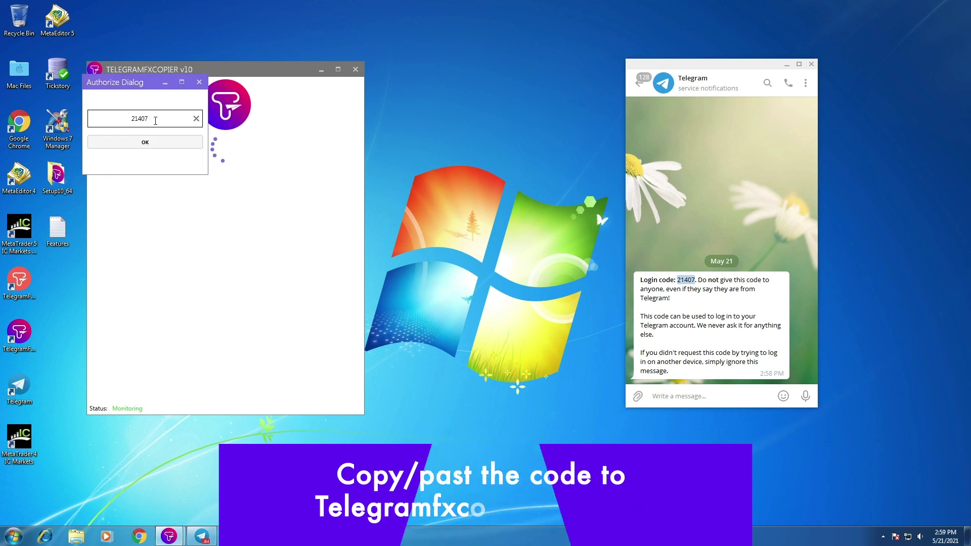
pyautogui.click(130, 142)
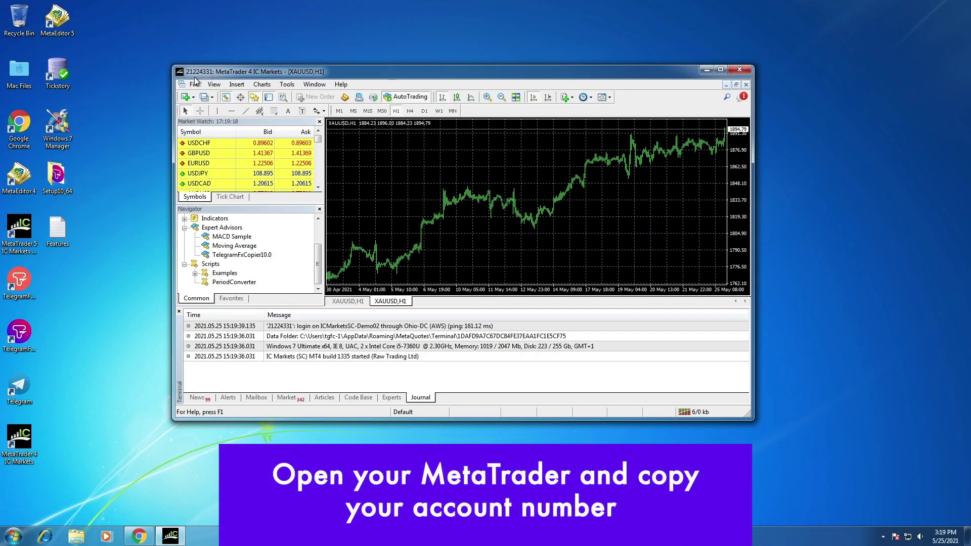
# - In MetaTrader 4, open the trade account login window and copy the account number from it
pyautogui.click(194, 83)
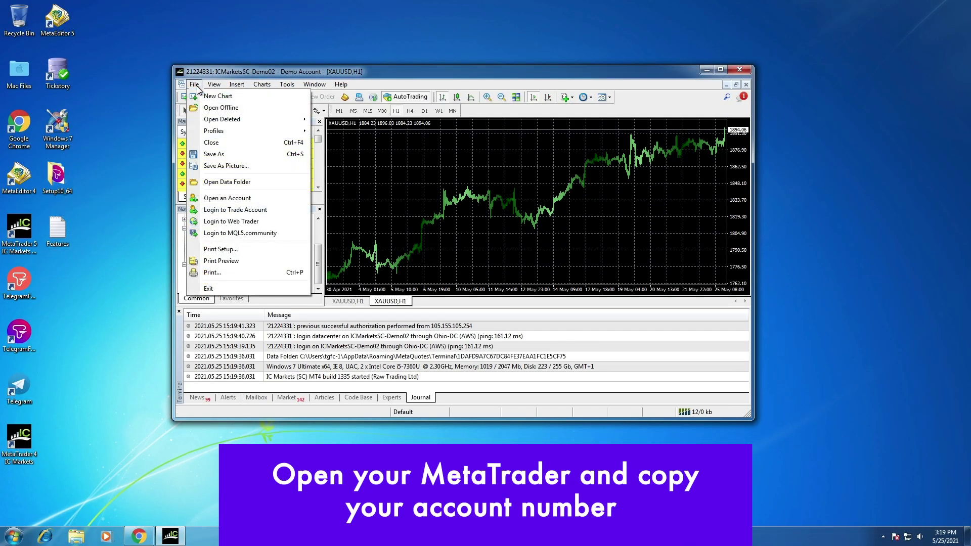
pyautogui.click(234, 210)
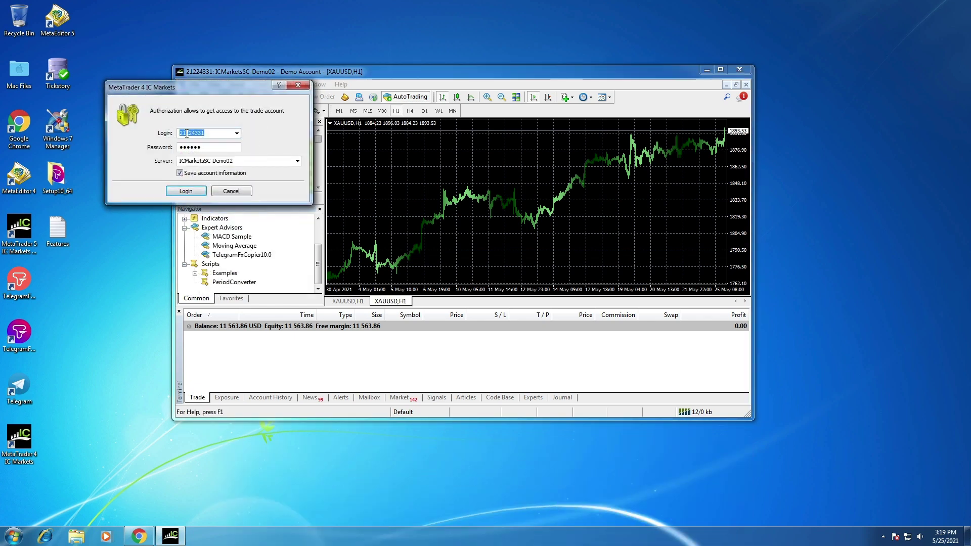
pyautogui.rightClick(186, 133)
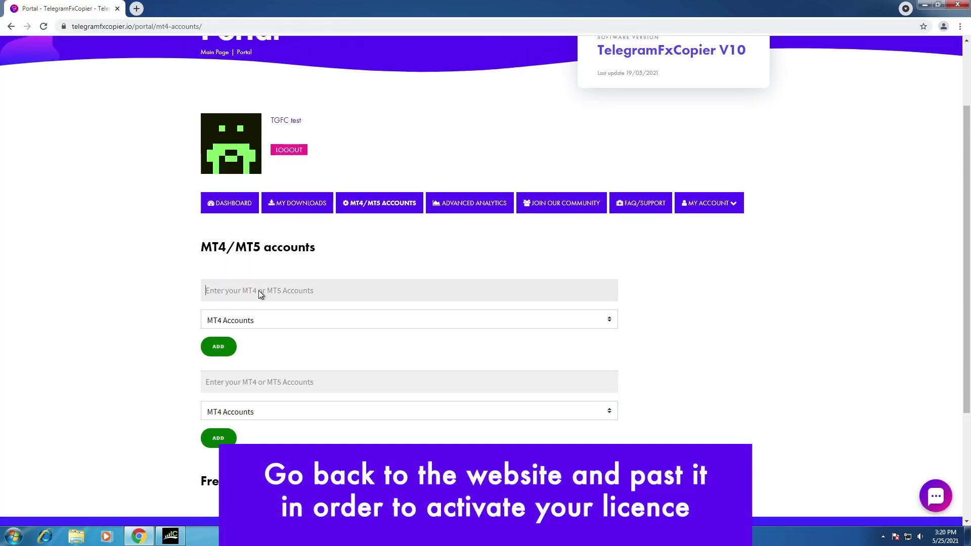
# - Switch to the TelegramFxCopier portal in Chrome, register the copied account number as an MT4 account, and minimize the browser
pyautogui.rightClick(258, 291)
pyautogui.click(291, 352)
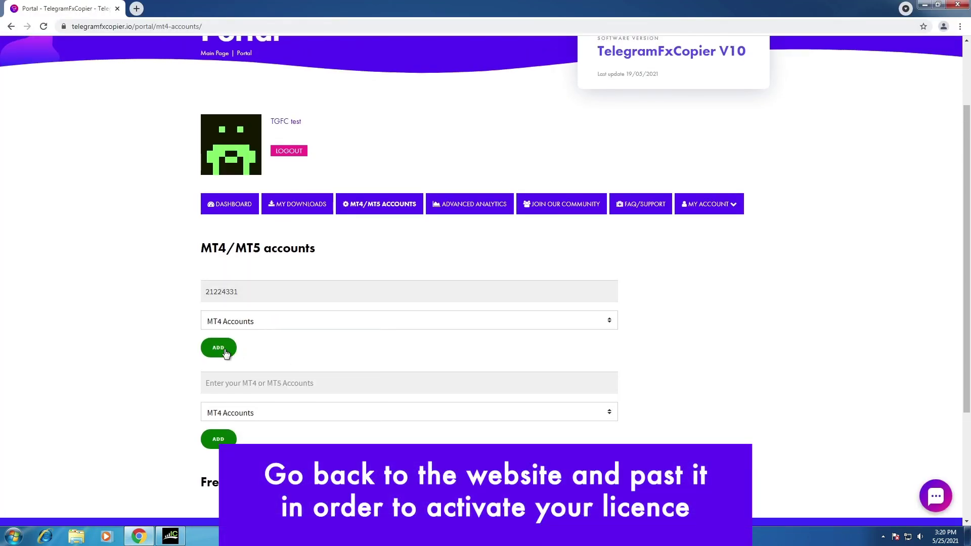
pyautogui.press('Return')
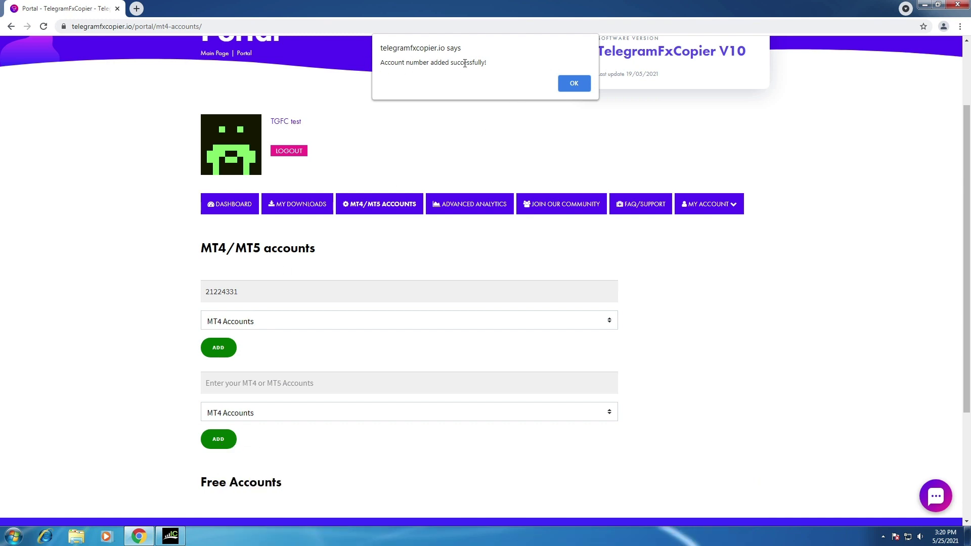
pyautogui.click(574, 83)
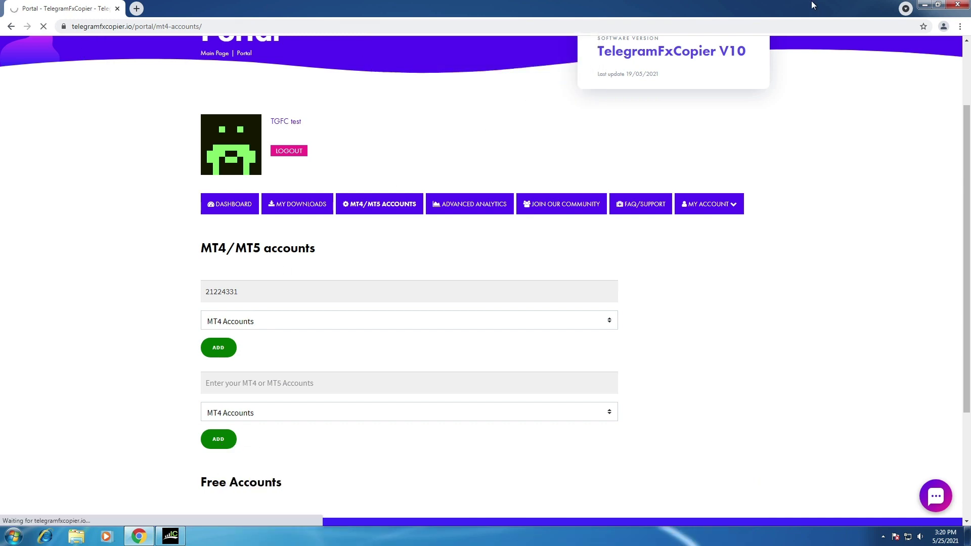
pyautogui.click(923, 6)
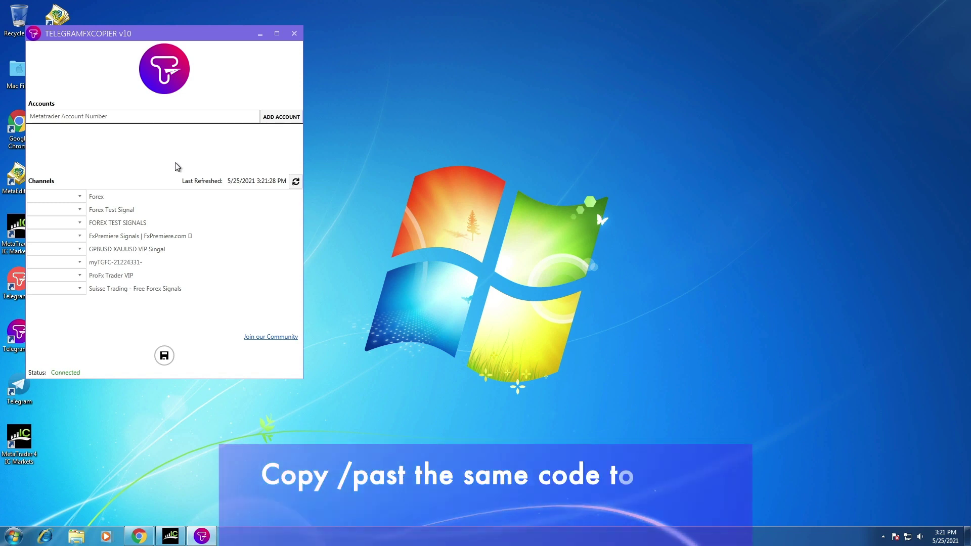
# - In TelegramFxCopier, paste the copied MetaTrader account number and add the account
pyautogui.click(98, 119)
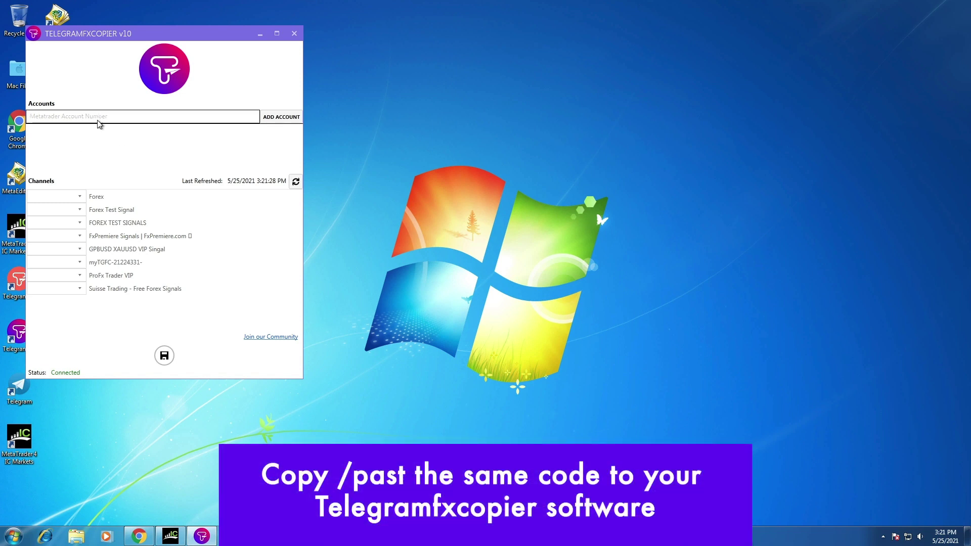
pyautogui.rightClick(98, 120)
pyautogui.click(115, 158)
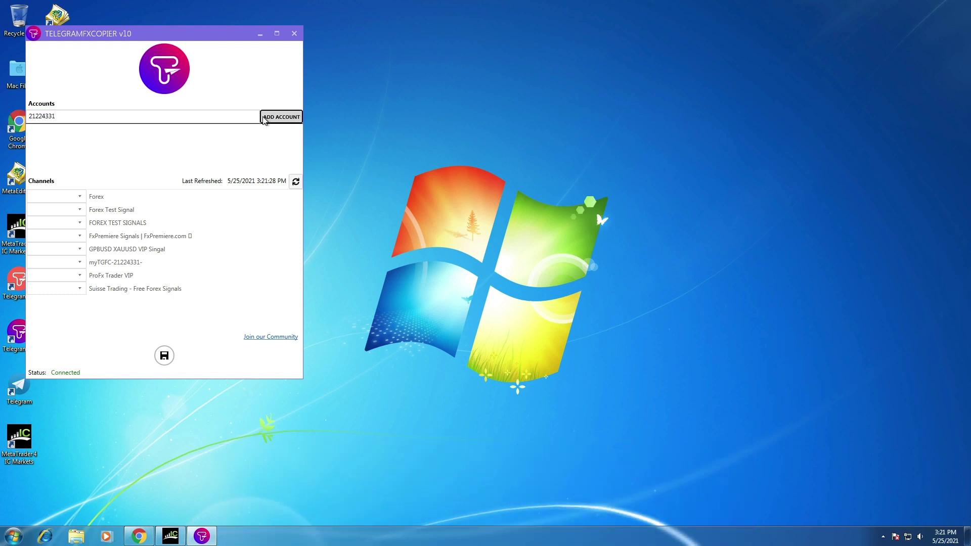
pyautogui.click(264, 118)
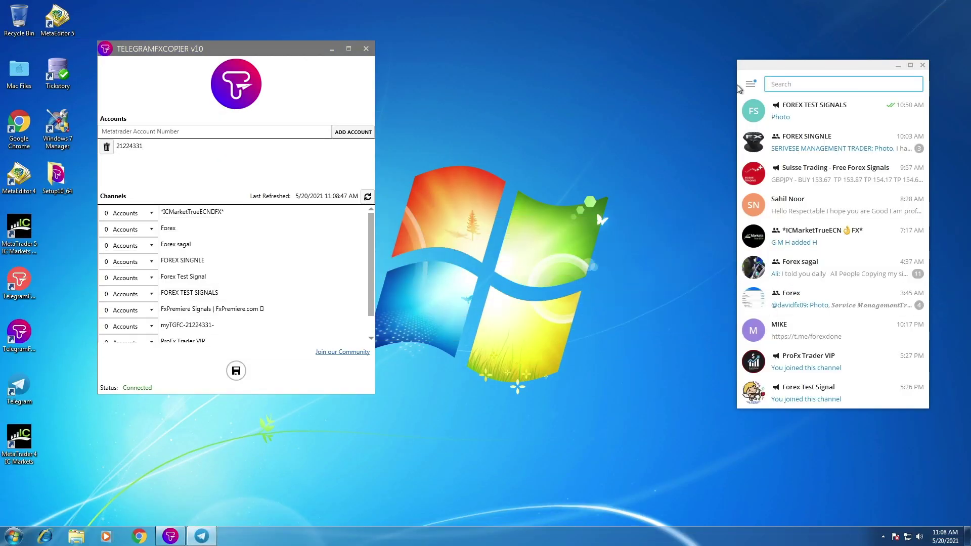
# - Place Telegram beside TelegramFxCopier, assign the MetaTrader account to every listed channel except the myTGFC one, and save the selection
pyautogui.moveTo(775, 65); pyautogui.dragTo(725, 36)
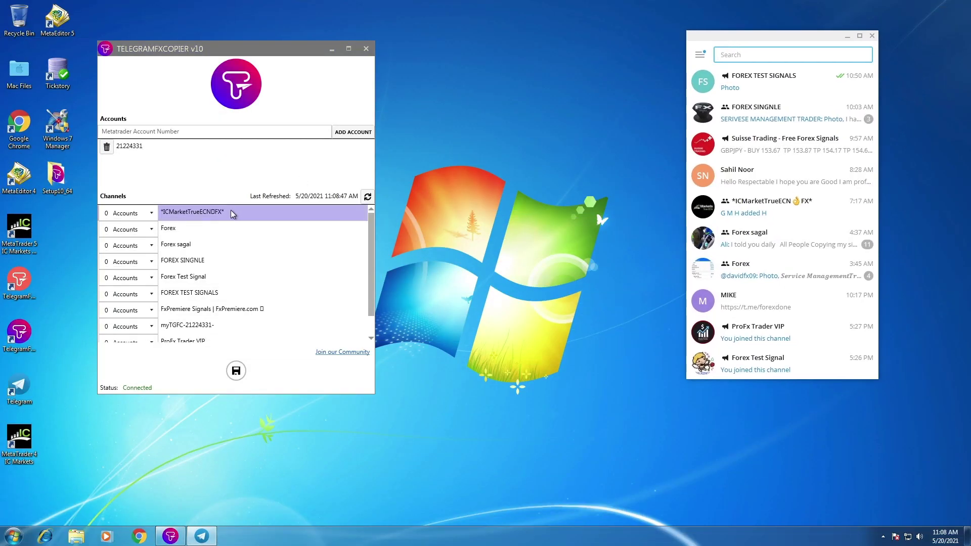
pyautogui.click(153, 213)
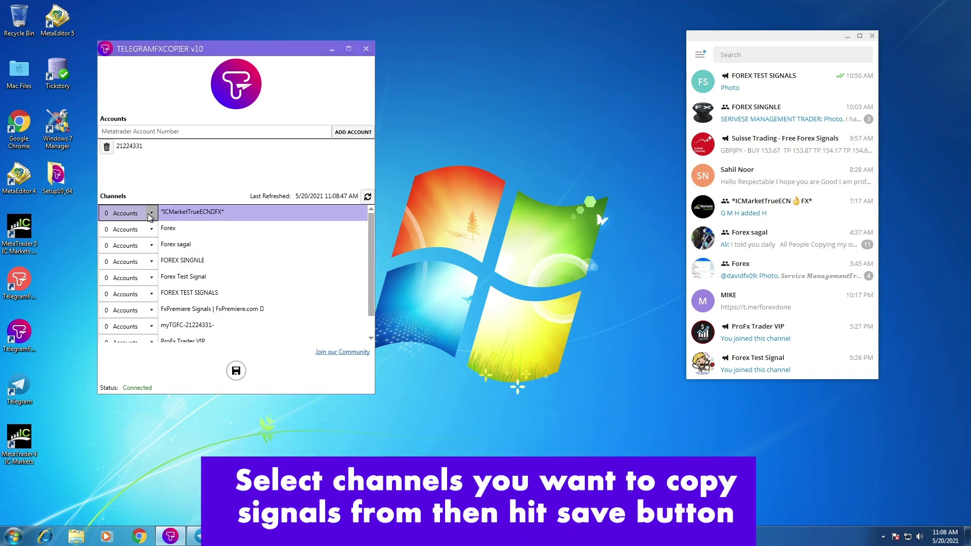
pyautogui.click(151, 212)
pyautogui.click(150, 230)
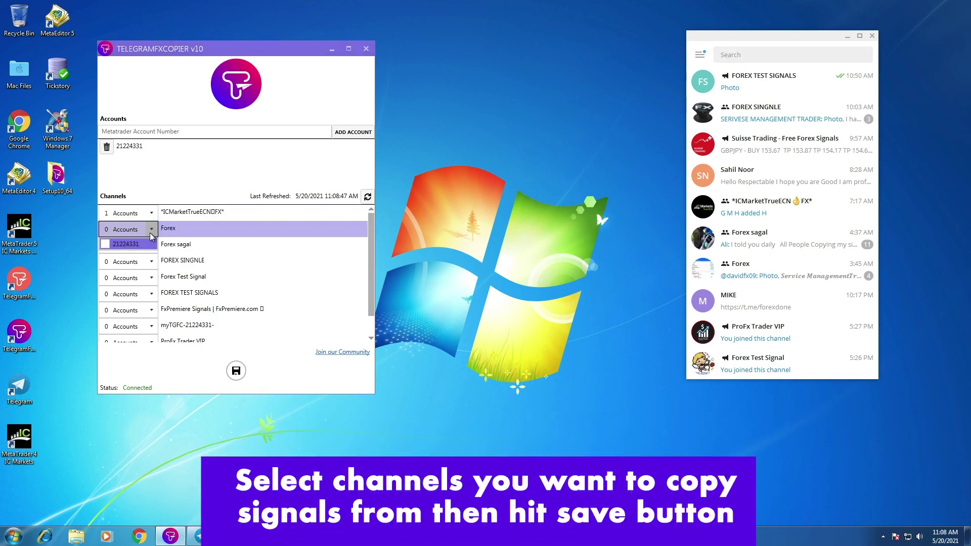
pyautogui.click(156, 252)
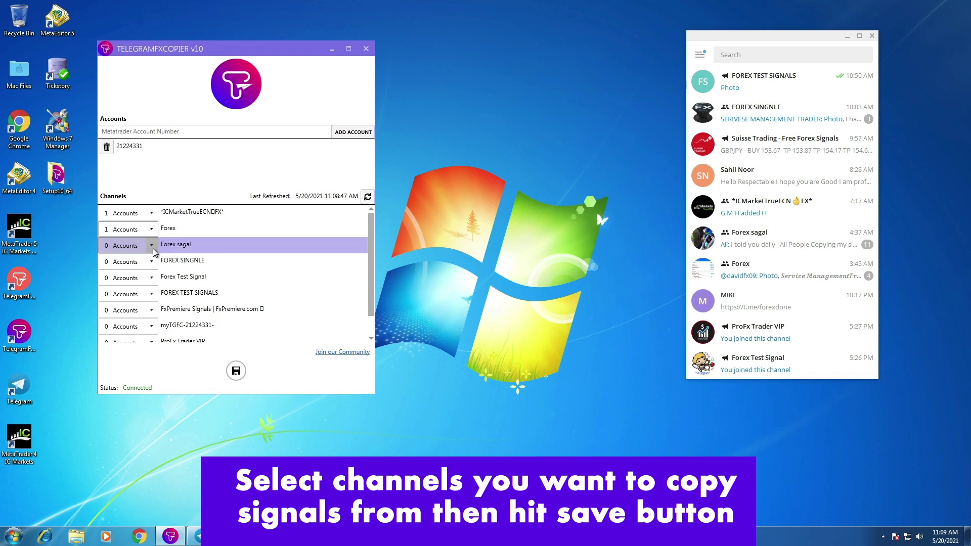
pyautogui.click(151, 246)
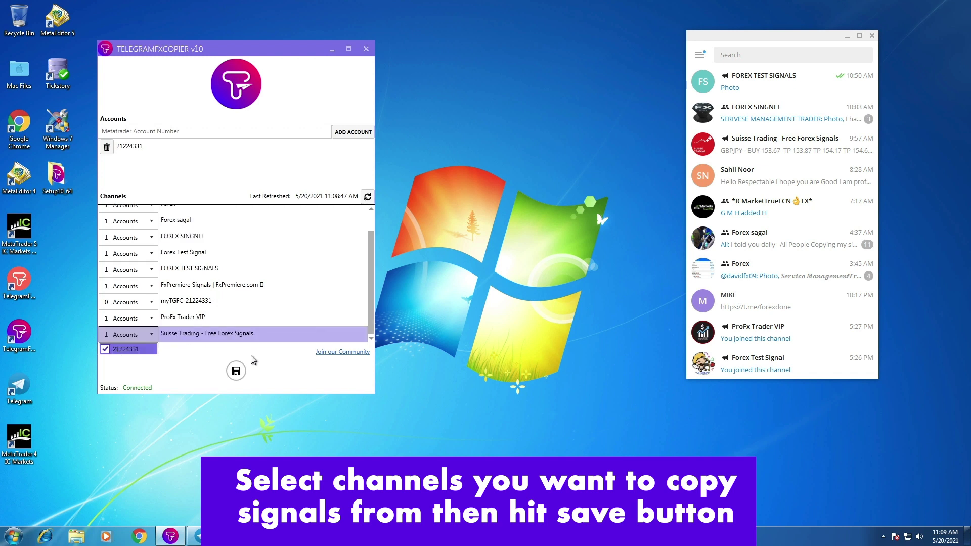
pyautogui.click(329, 102)
# - In MetaTrader 4, allow live trading and DLL imports for the TelegramFxCopier10.0 expert, and allow automated trading in the Expert Advisors options
pyautogui.click(12, 441)
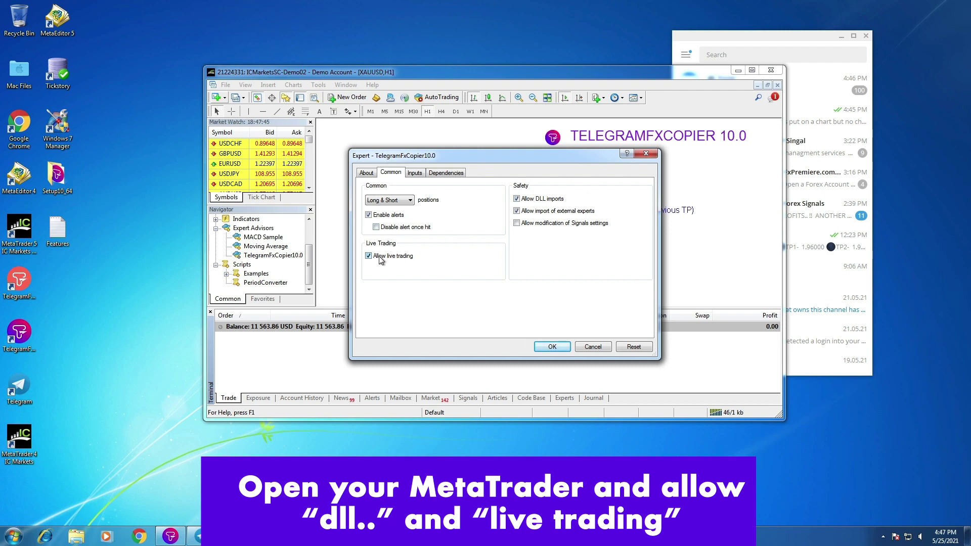
pyautogui.click(548, 345)
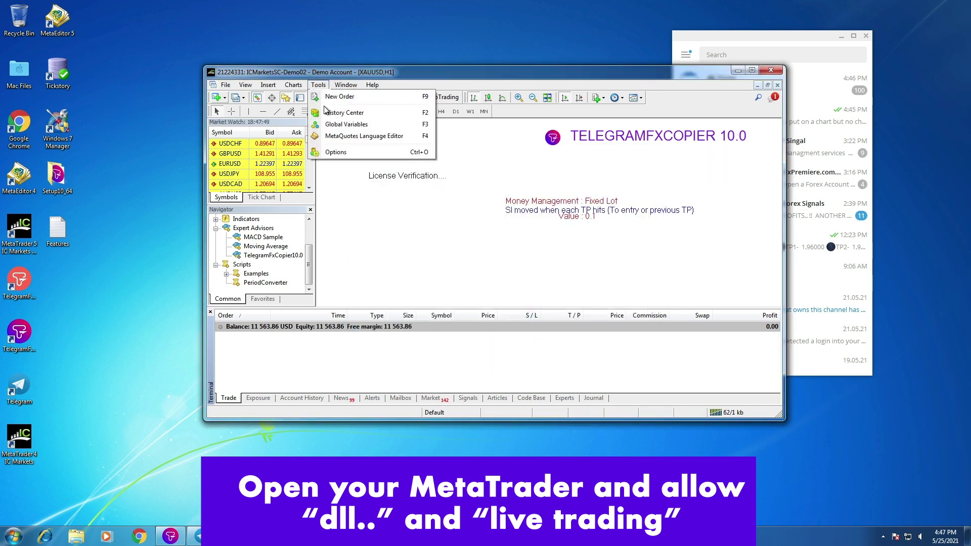
pyautogui.click(335, 152)
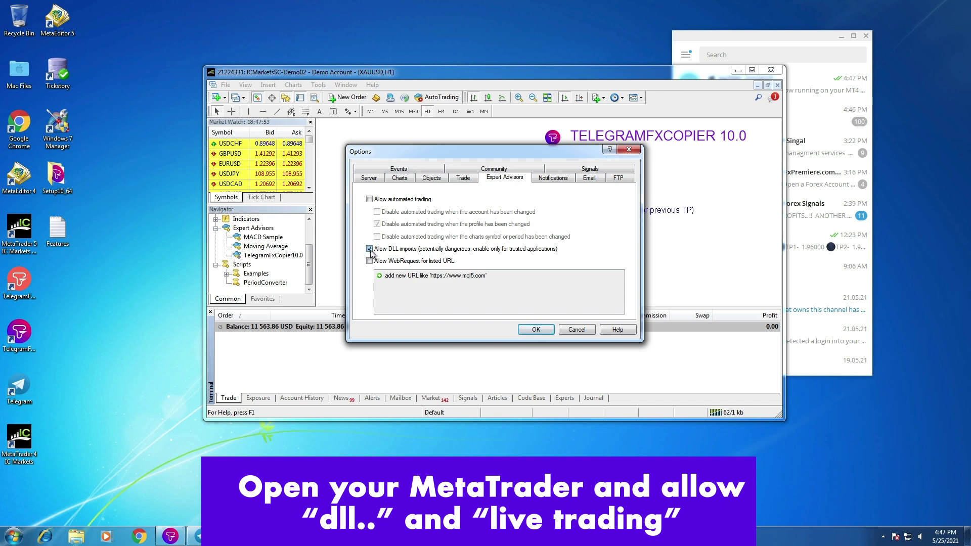
pyautogui.click(396, 200)
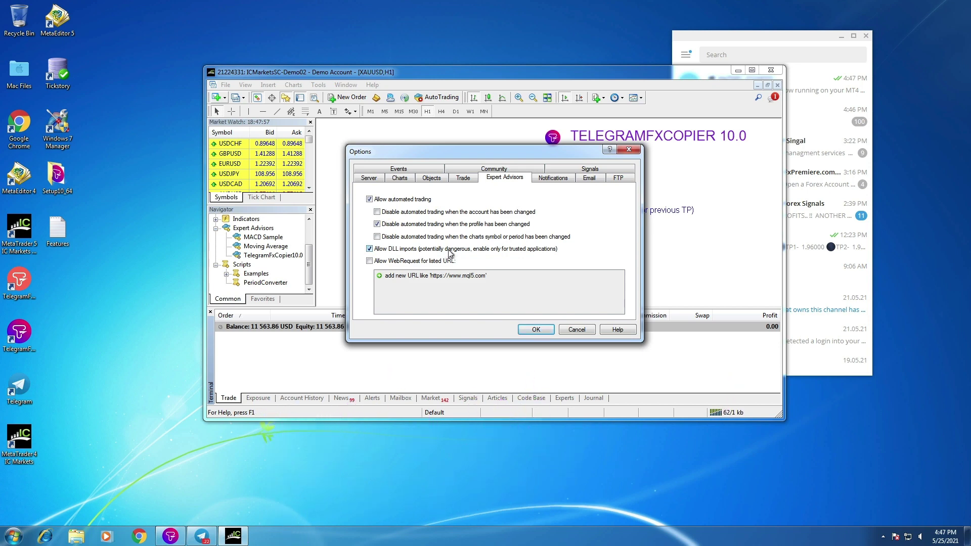
pyautogui.click(533, 329)
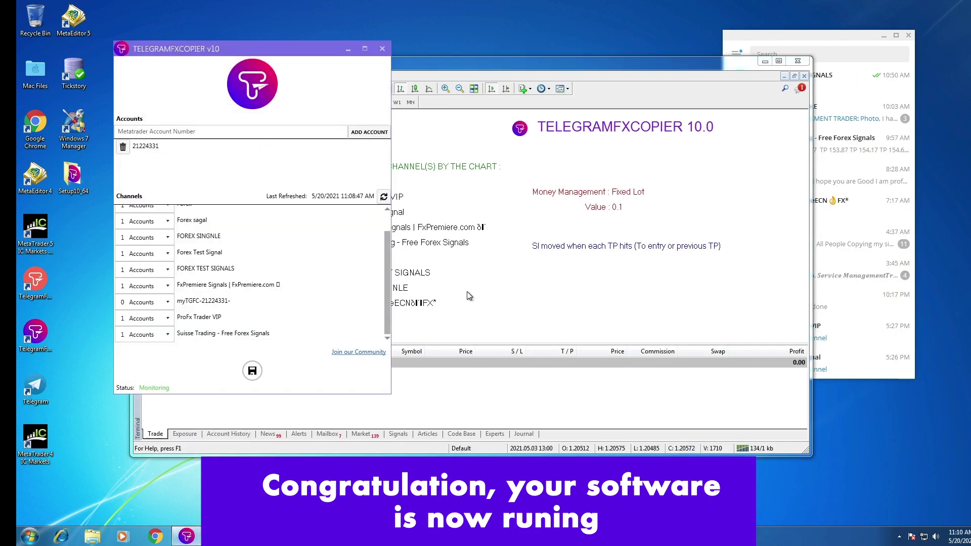
# - Compare TelegramFxCopier's channel list with the monitored channels on the MetaTrader chart, and minimize TelegramFxCopier
pyautogui.moveTo(331, 50); pyautogui.dragTo(732, 69)
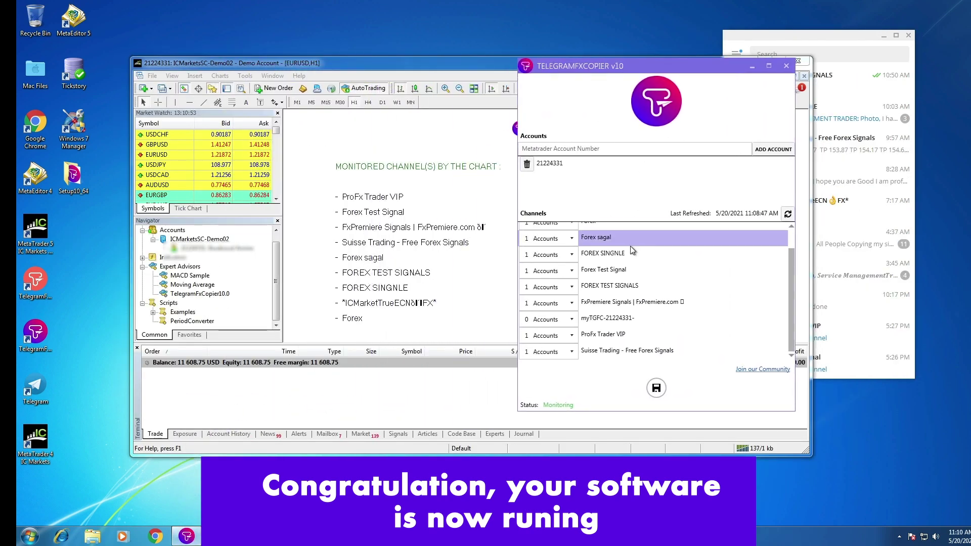
pyautogui.scroll(1, 621, 314)
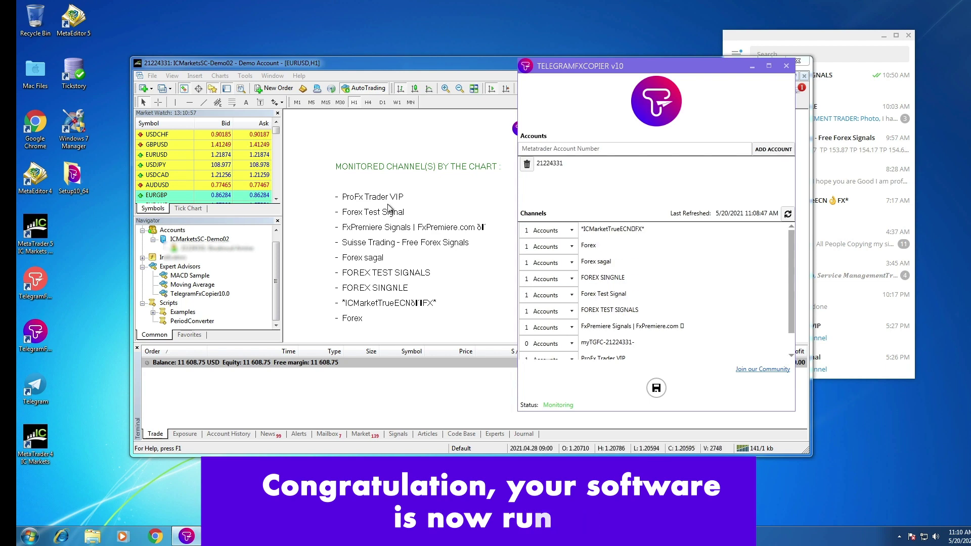
pyautogui.scroll(-2, 646, 263)
pyautogui.click(752, 66)
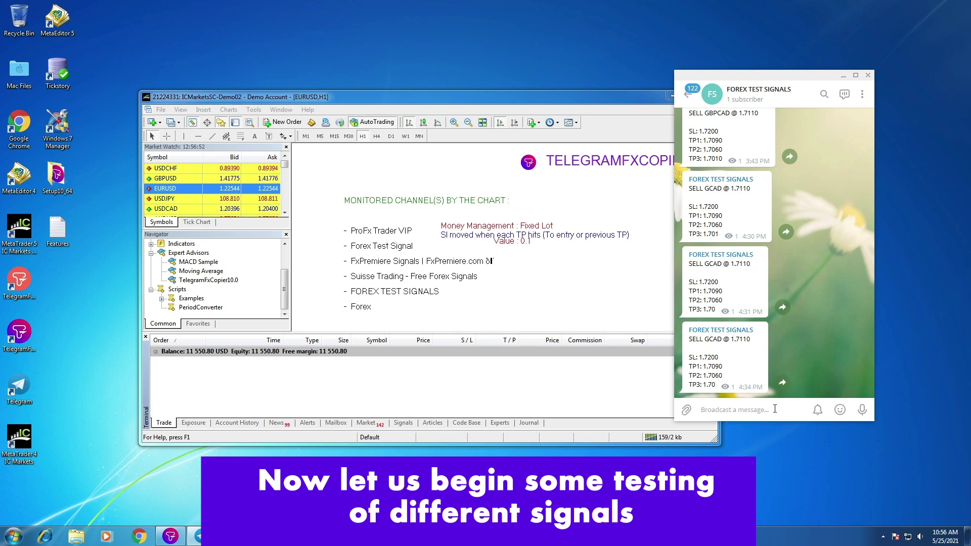
# - Post "GBPUSD - BUY 1.4160" with TP 1.4180, 1.4210, 1.4260 and SL 1.4040 to FOREX TEST SIGNALS, and check MetaTrader's open trades
pyautogui.hotkey('ctrl', 'v')
pyautogui.press('Return')
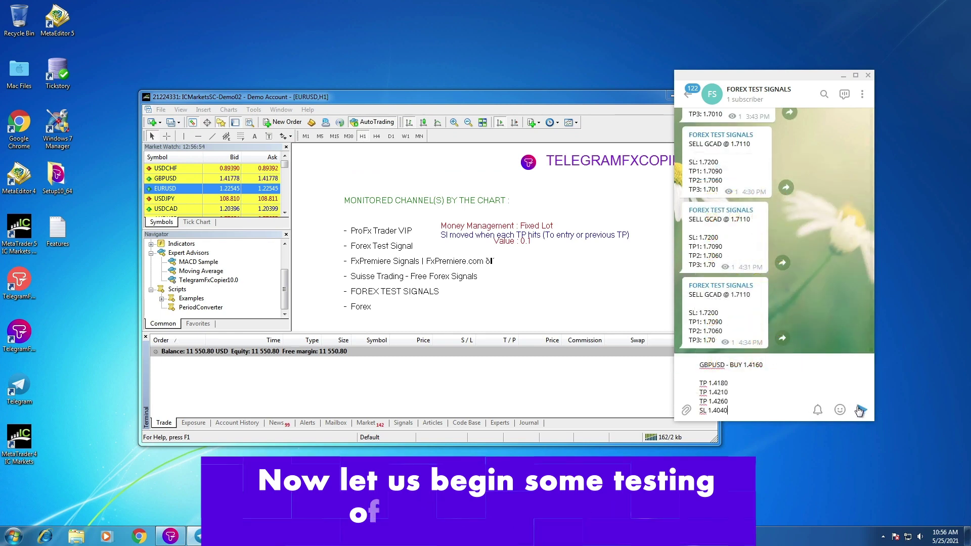
pyautogui.click(590, 302)
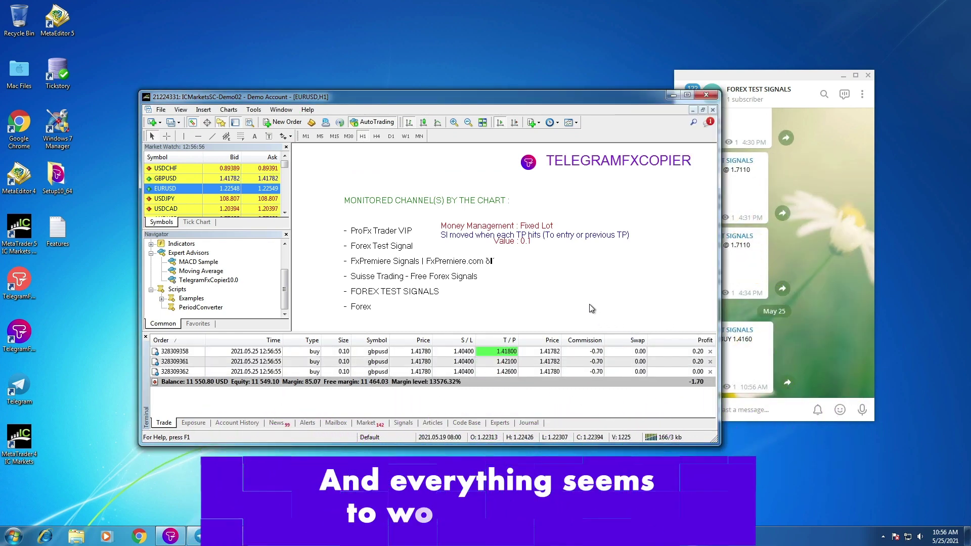
# - Post "GBPAUD SELL 1.82800" with TP1 1.82500, TP2 1.82200 and SL 1.83500 to FOREX TEST SIGNALS, and check MetaTrader's open trades
pyautogui.moveTo(754, 72); pyautogui.dragTo(787, 71)
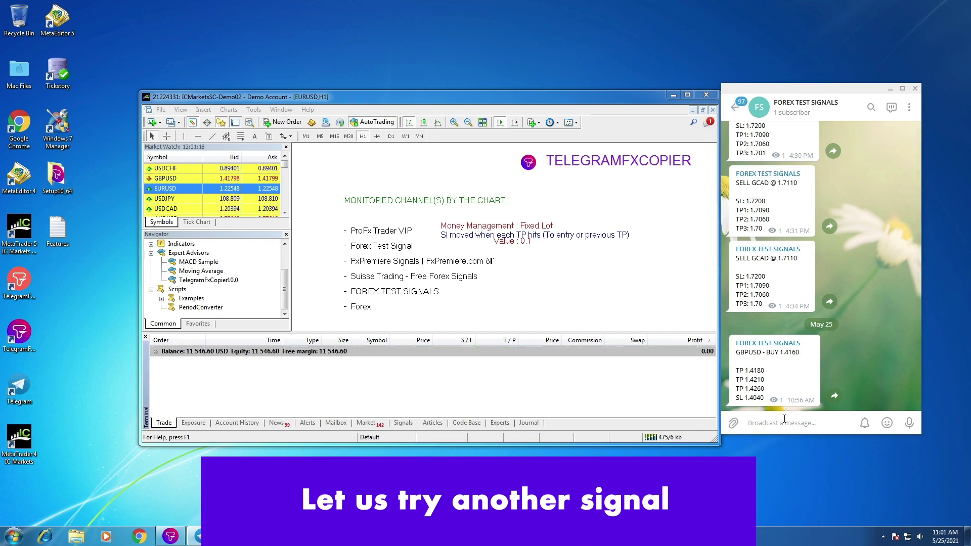
pyautogui.write('GBPAUD SELL 1.82800  🔵TP1- 1.82500 🔵TP2- 1.82200 ⭕SL- 1.83500')
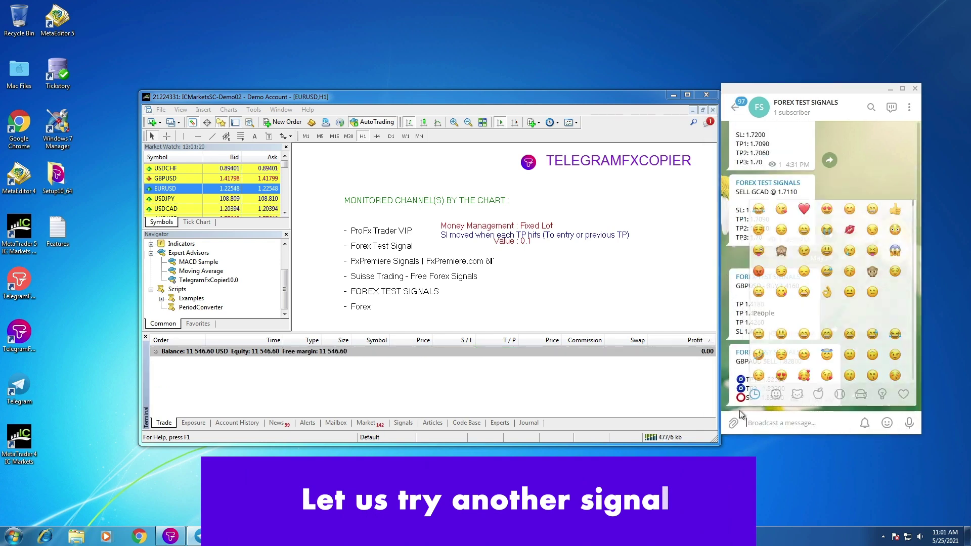
pyautogui.press('Return')
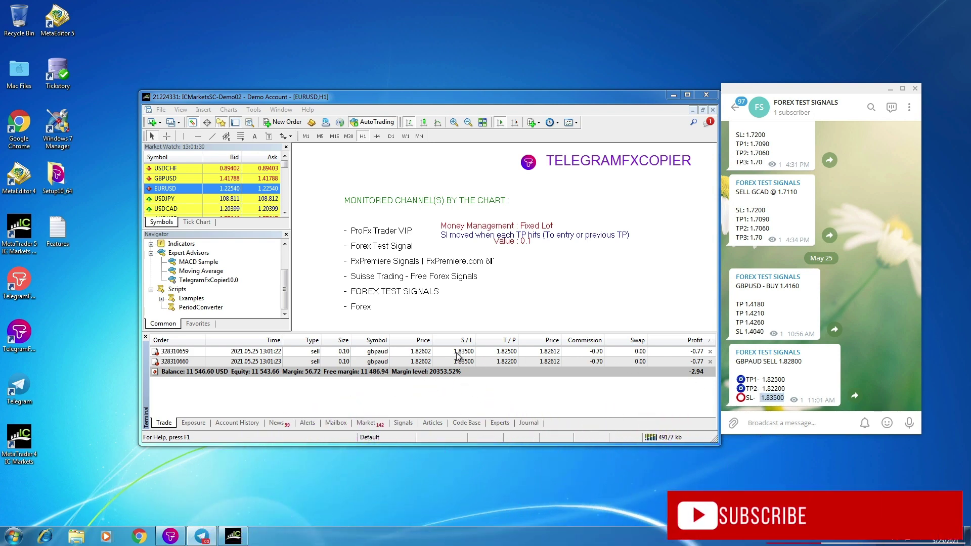
pyautogui.click(520, 403)
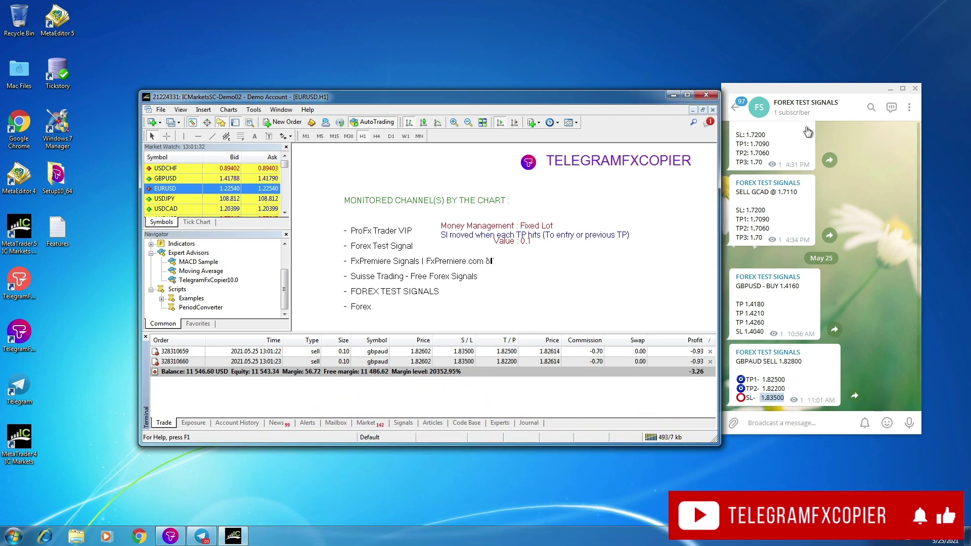